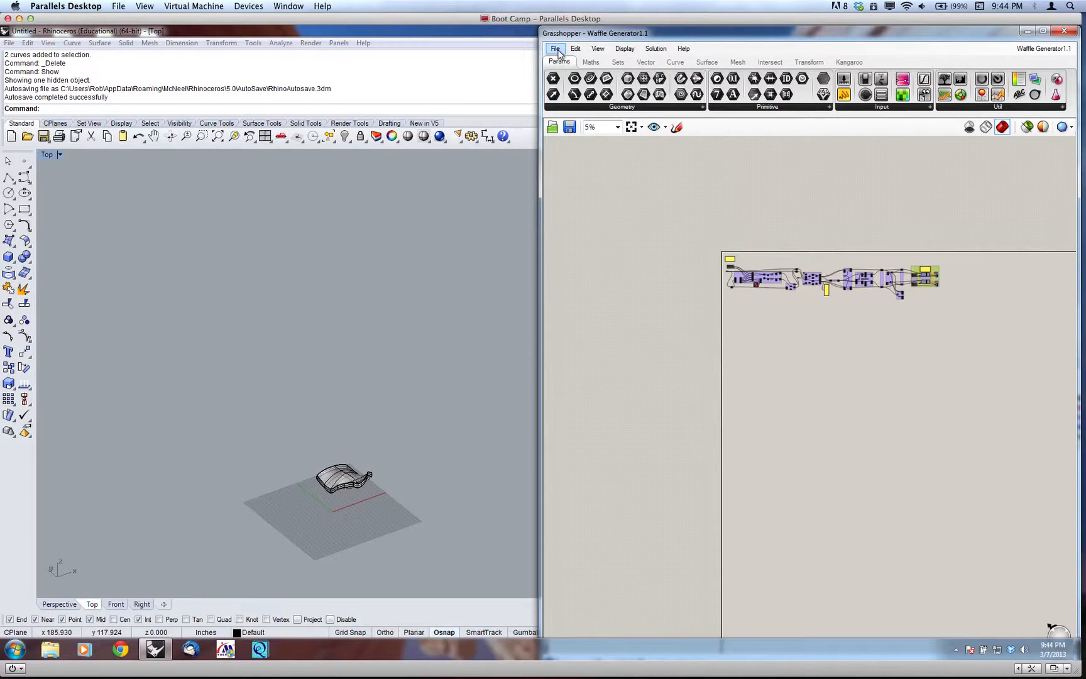
Step: Create a new blank Grasshopper document
click(555, 49)
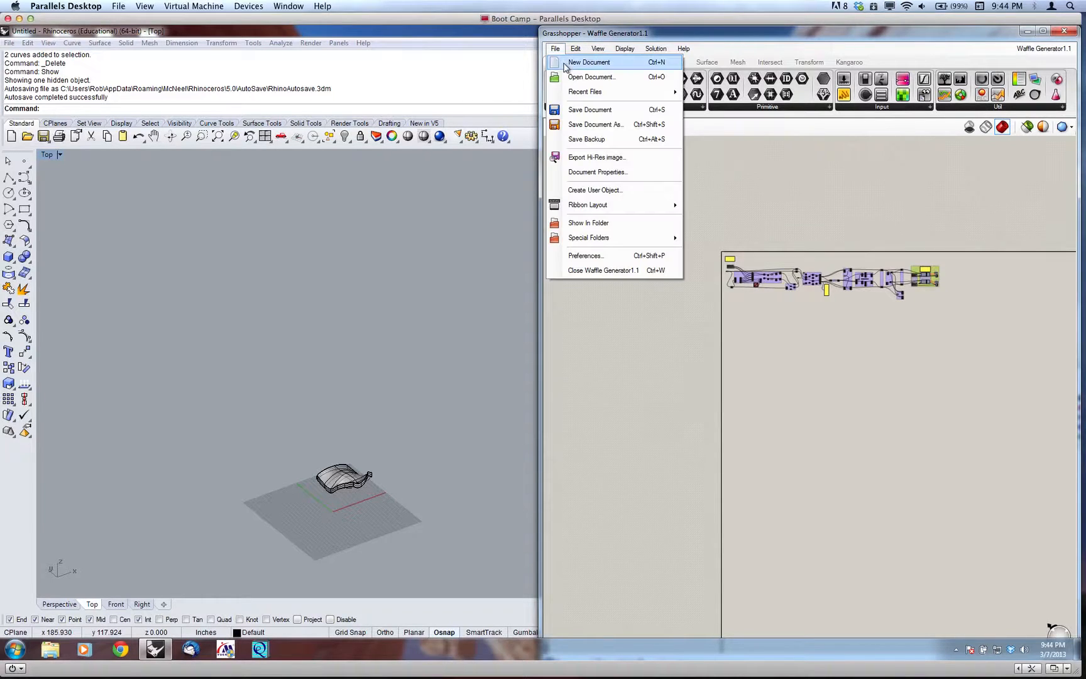
click(572, 63)
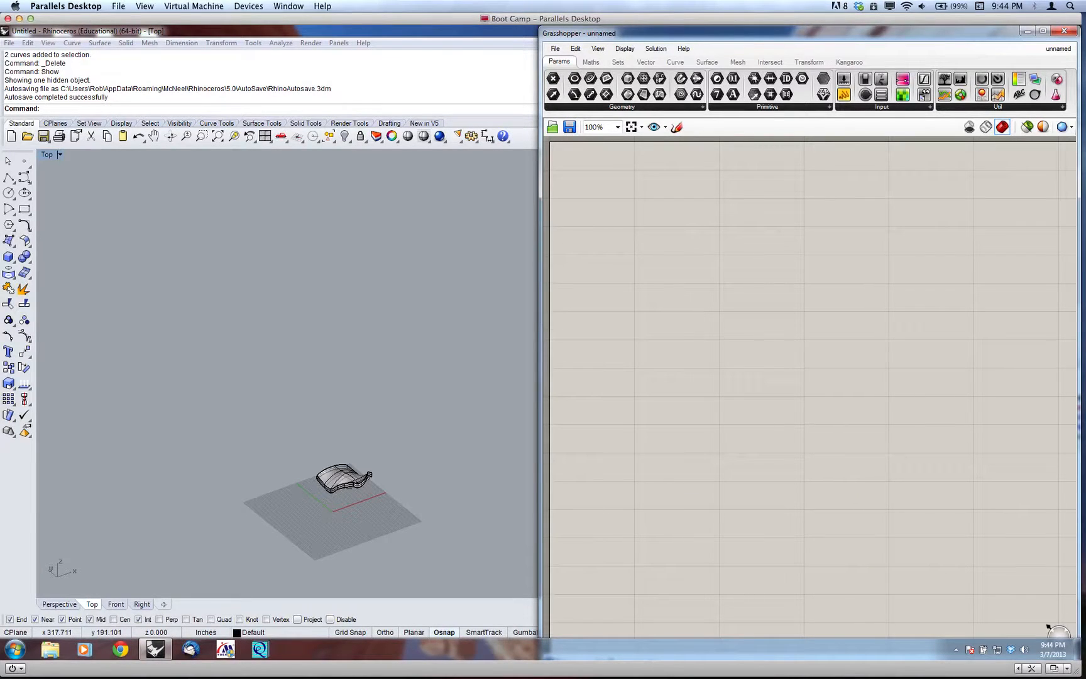
drag(727, 34, 654, 29)
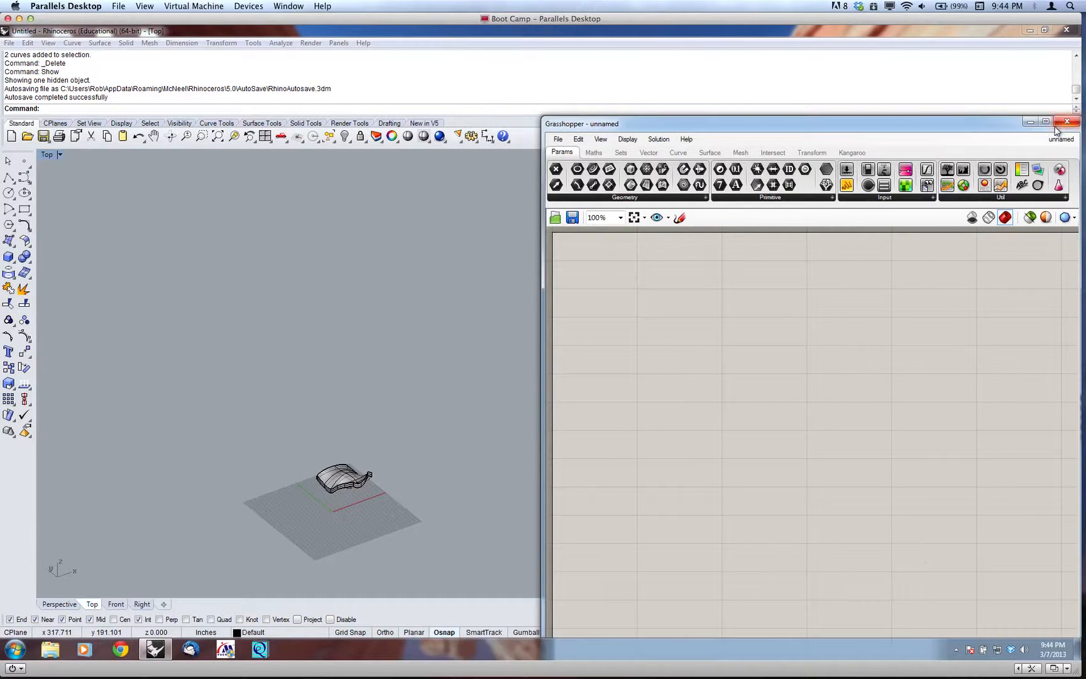
click(1045, 121)
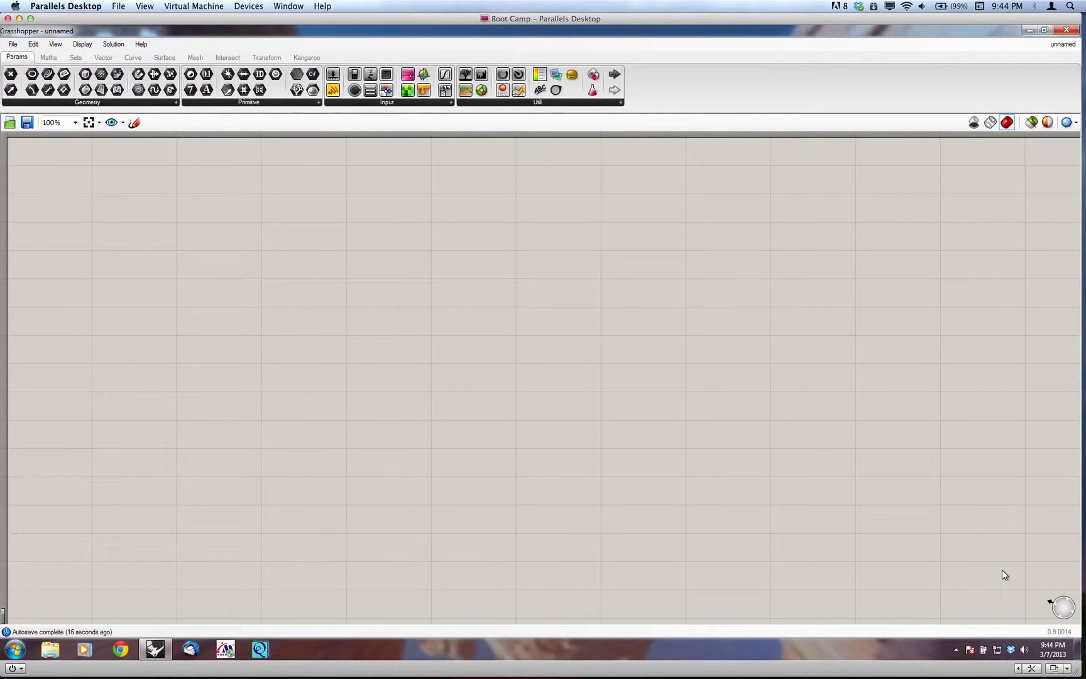
click(1042, 30)
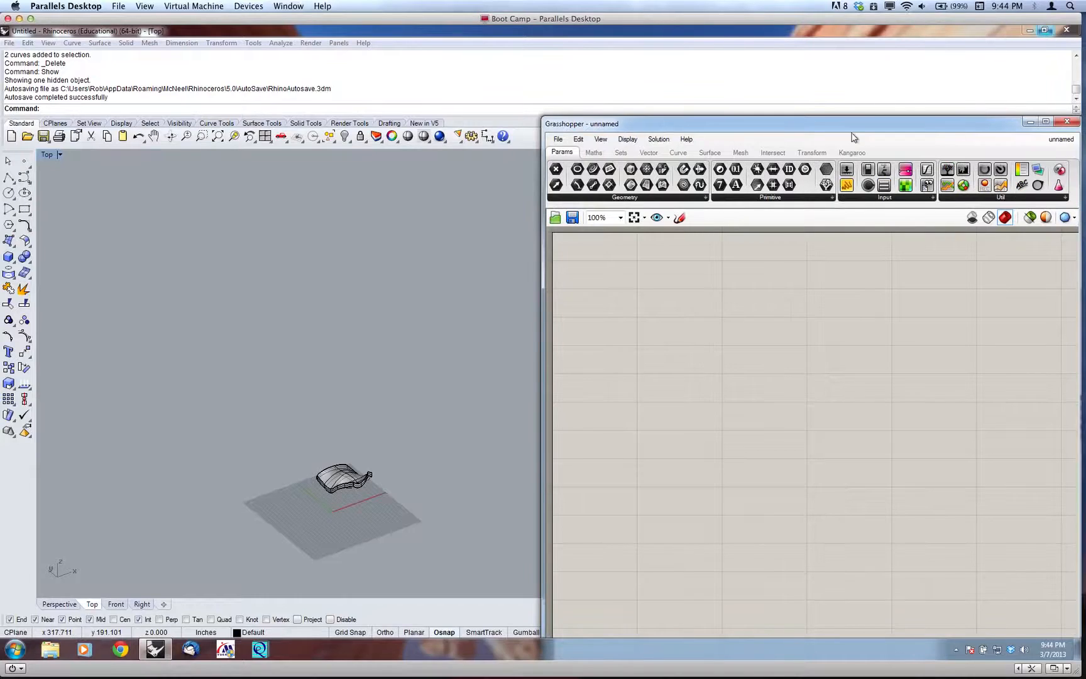
click(848, 91)
drag(849, 124, 852, 33)
double_click(851, 33)
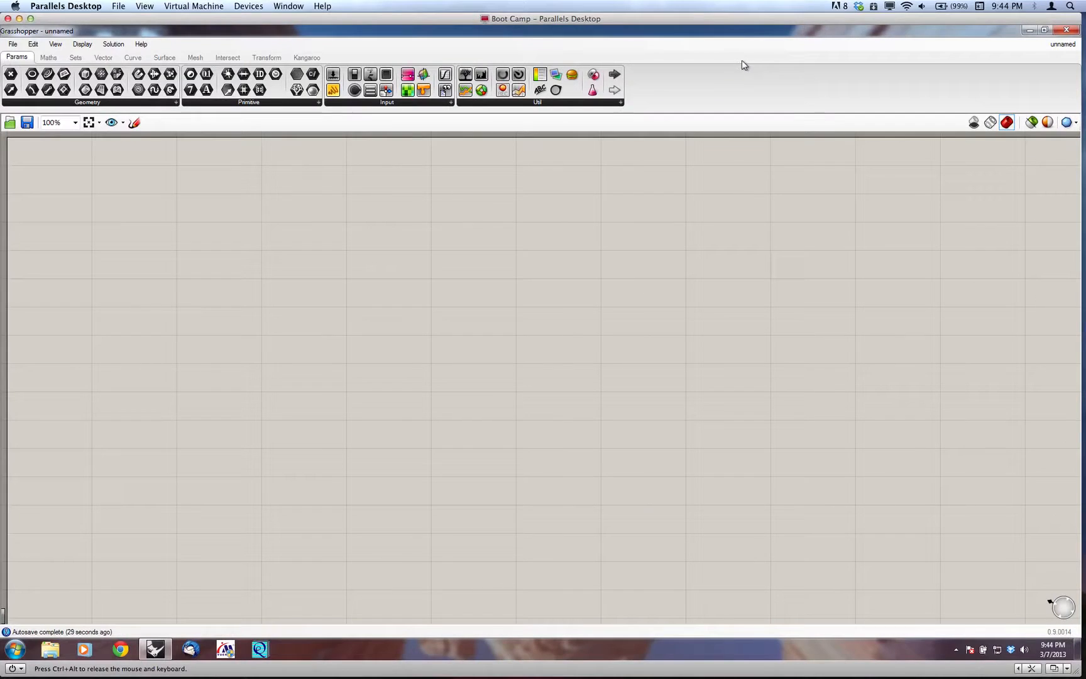
double_click(685, 32)
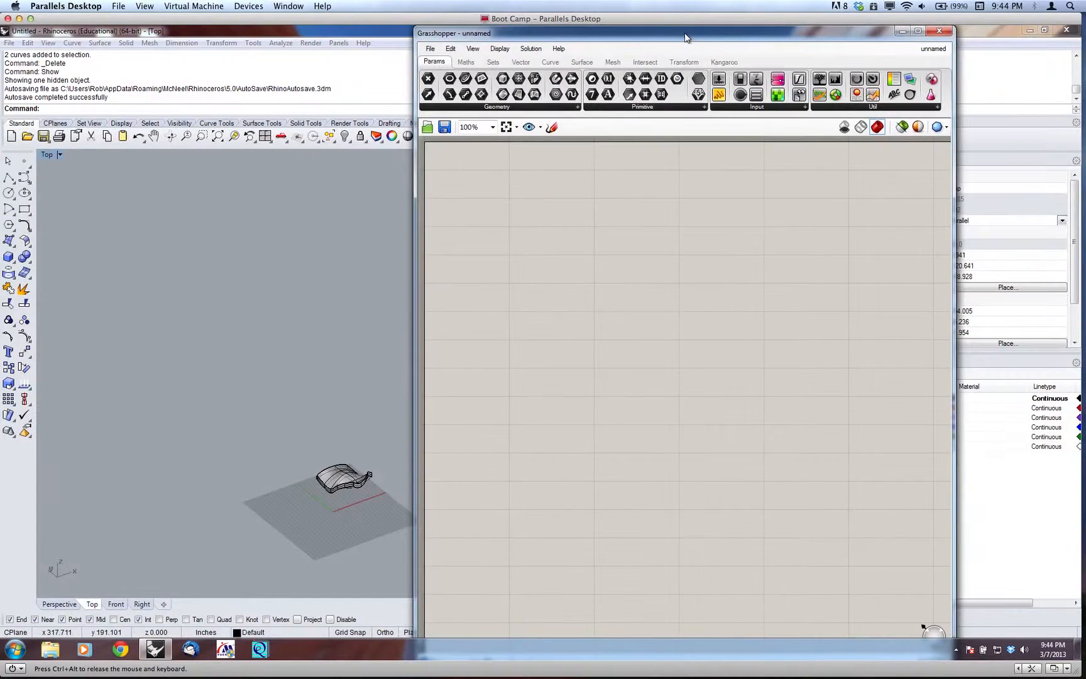
click(720, 35)
drag(719, 37, 843, 39)
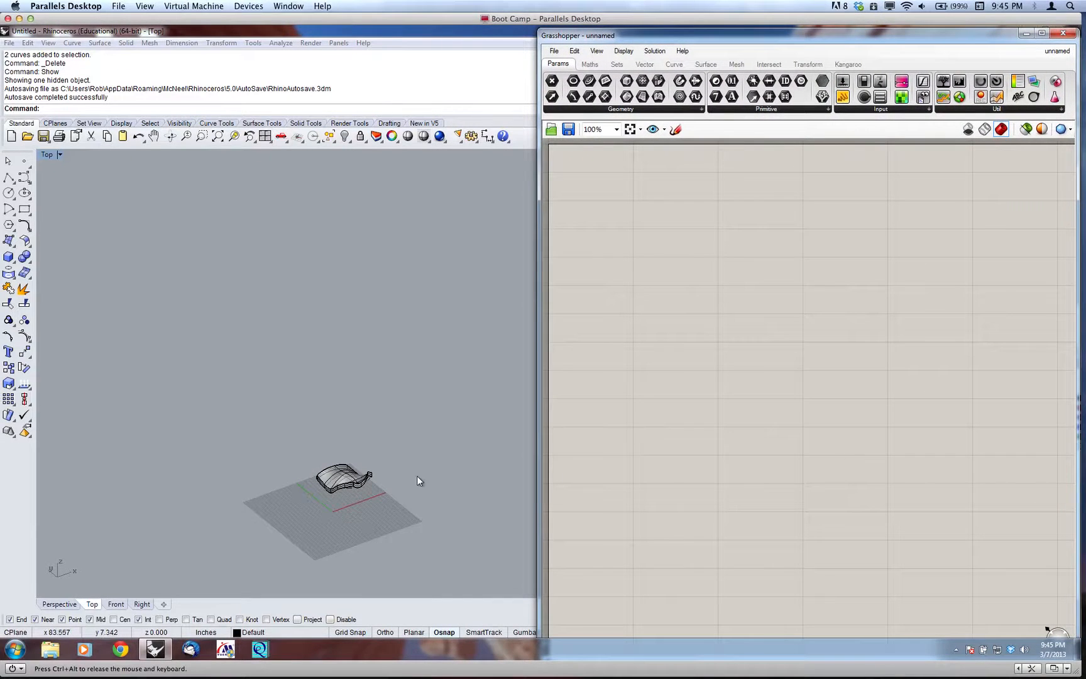
Step: Examine the curved solid in the Rhino viewport up close and from several angles
right_drag(416, 502, 319, 382)
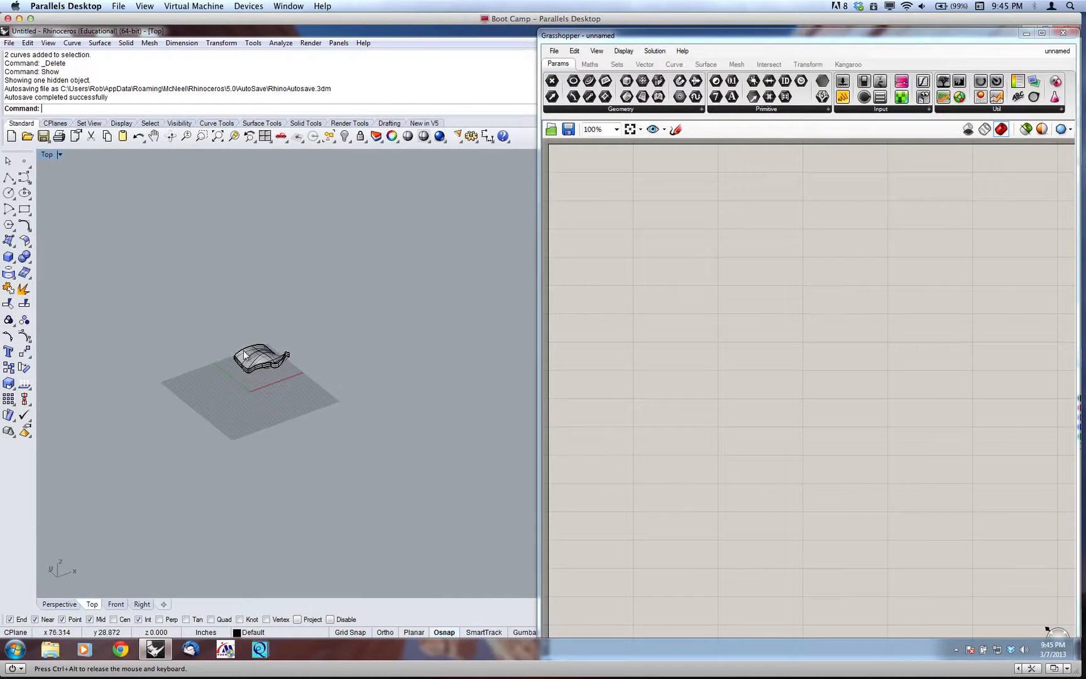
scroll(254, 345, up, 4)
scroll(254, 379, up, 3)
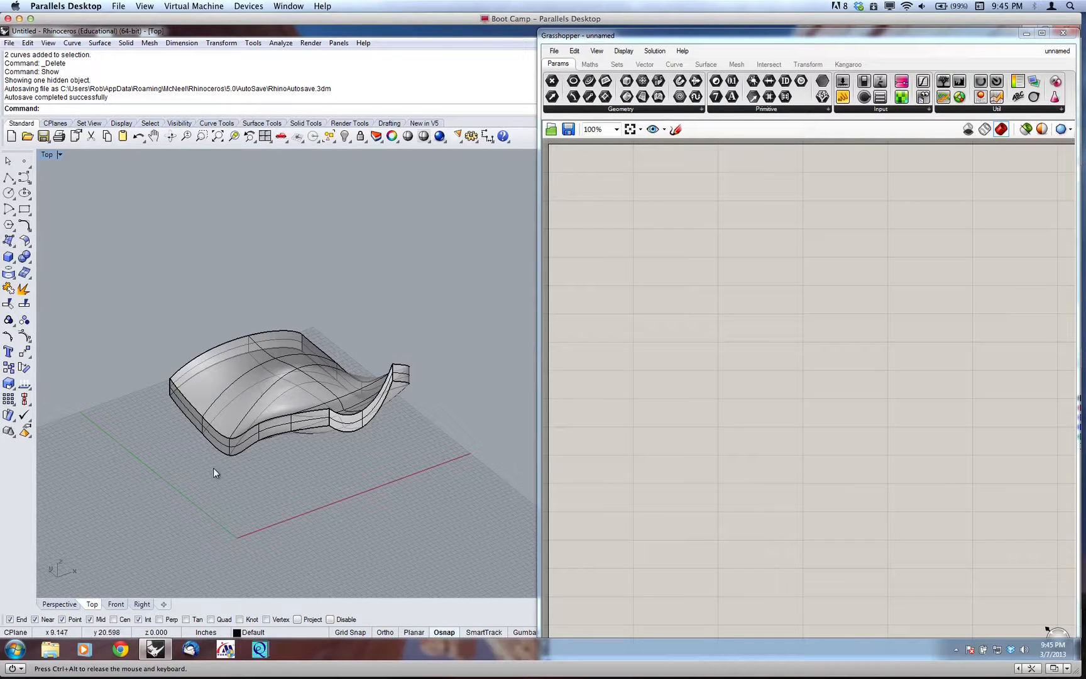
right_drag(237, 479, 277, 453)
click(285, 436)
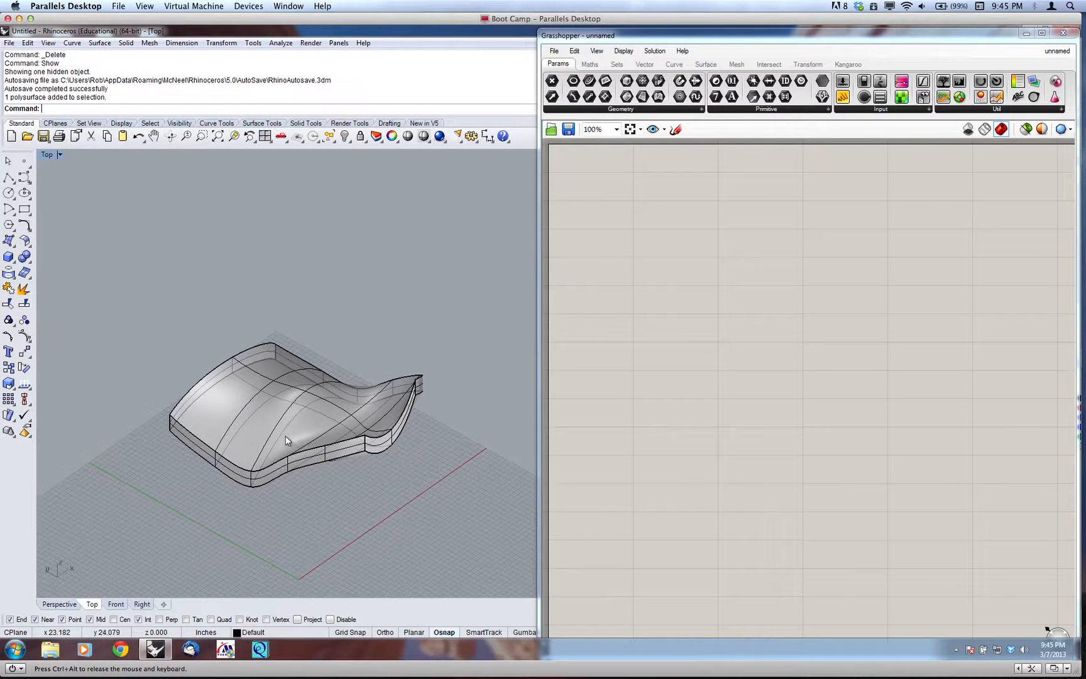
mouse_move(430, 327)
right_down()
mouse_move(368, 332)
mouse_move(286, 279)
mouse_move(420, 317)
right_up()
right_drag(296, 446, 309, 399)
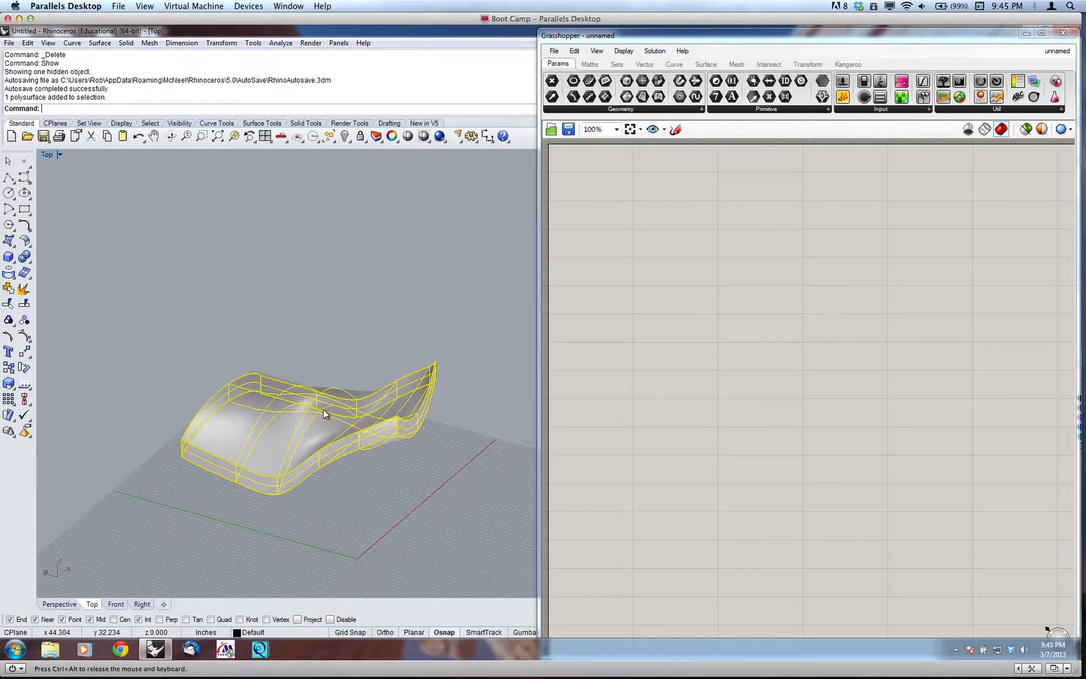
click(377, 332)
right_drag(435, 328, 295, 339)
Step: Draw a flat rectangular box in the empty space behind the curved solid
click(9, 256)
click(163, 248)
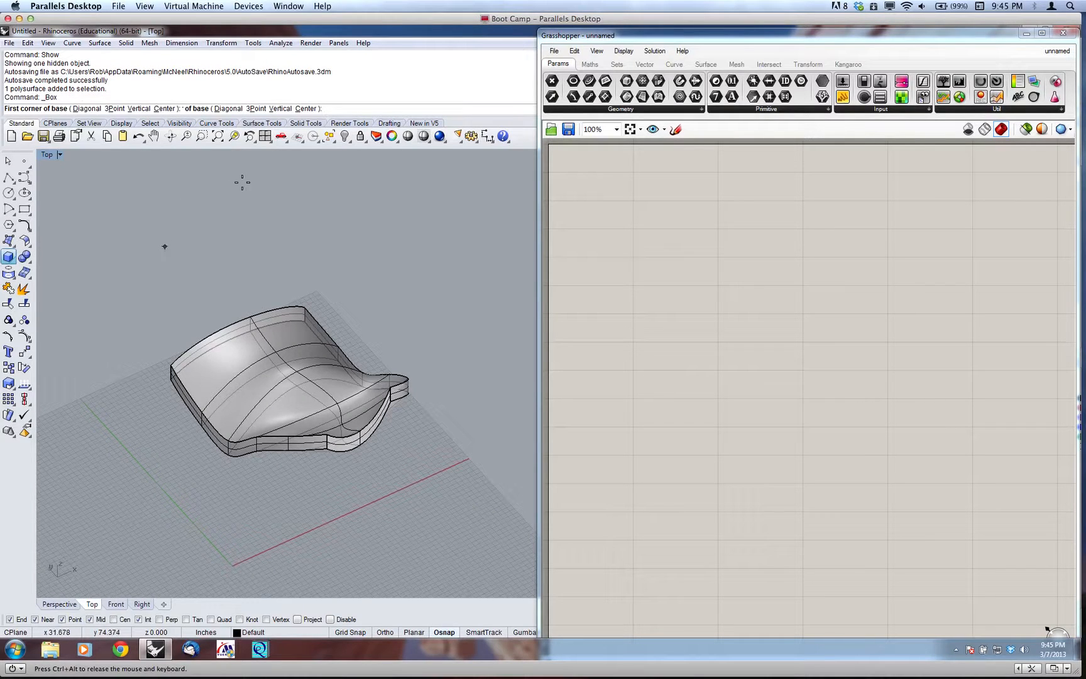
click(210, 180)
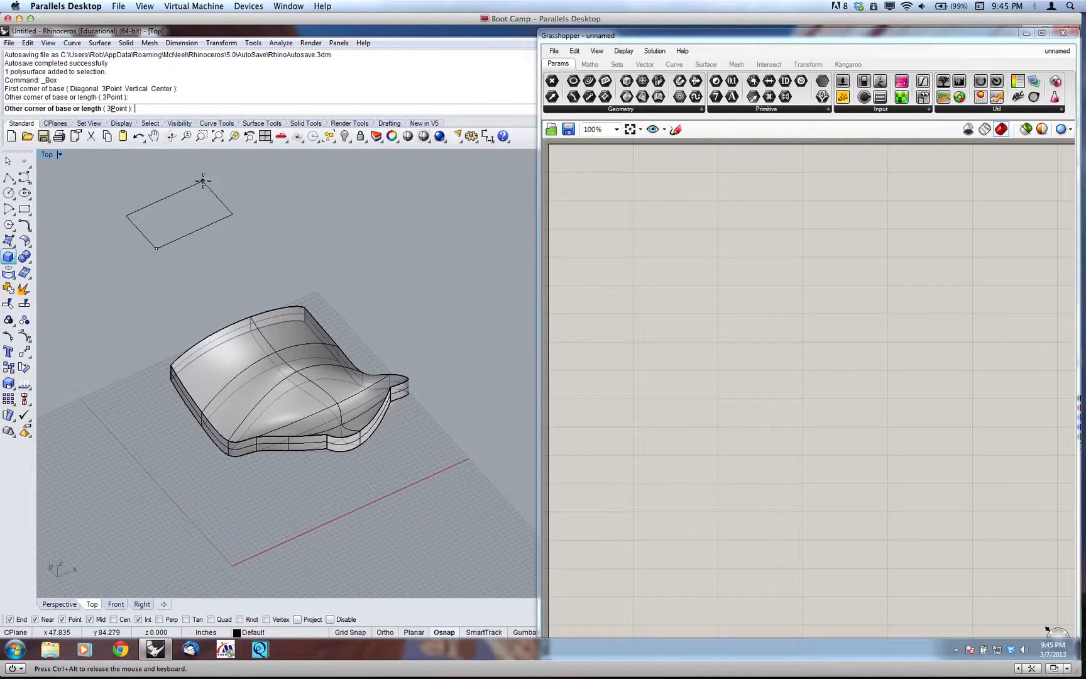
click(204, 174)
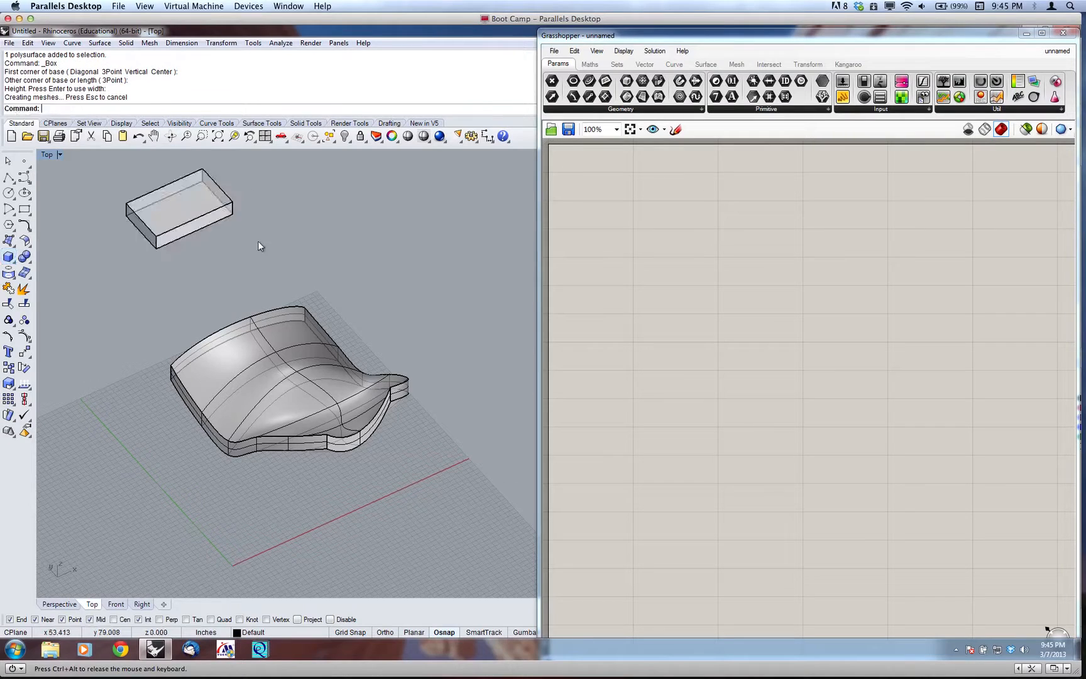
Step: Draw a second box about 8 inches tall that overlaps the front corner of the flat box
key(Return)
click(233, 214)
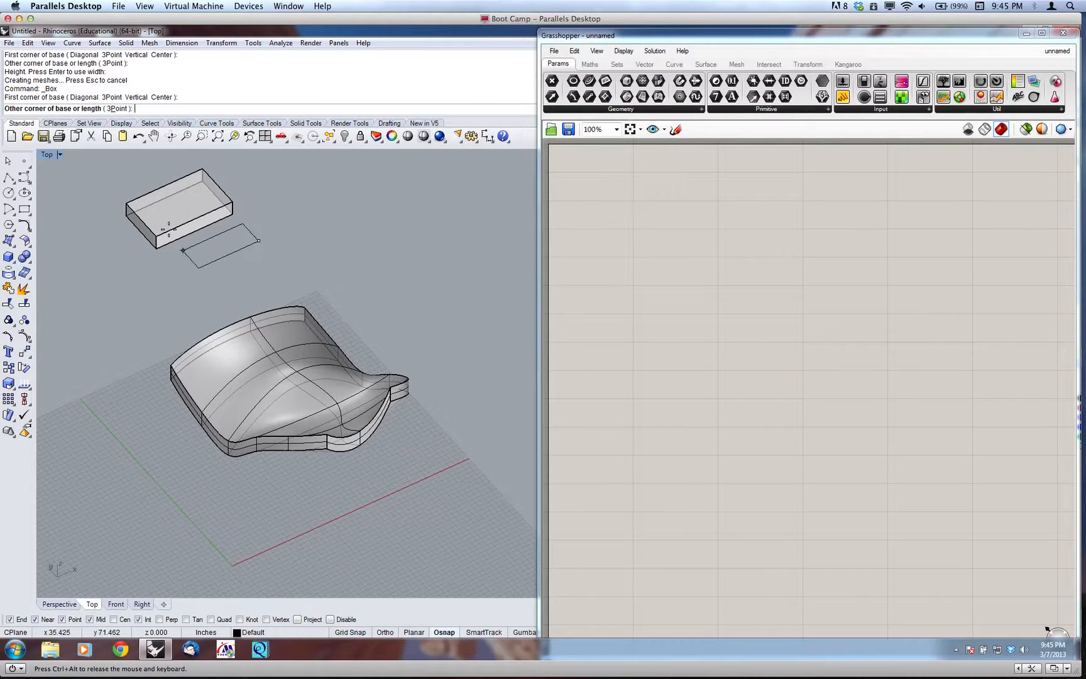
click(203, 227)
click(203, 197)
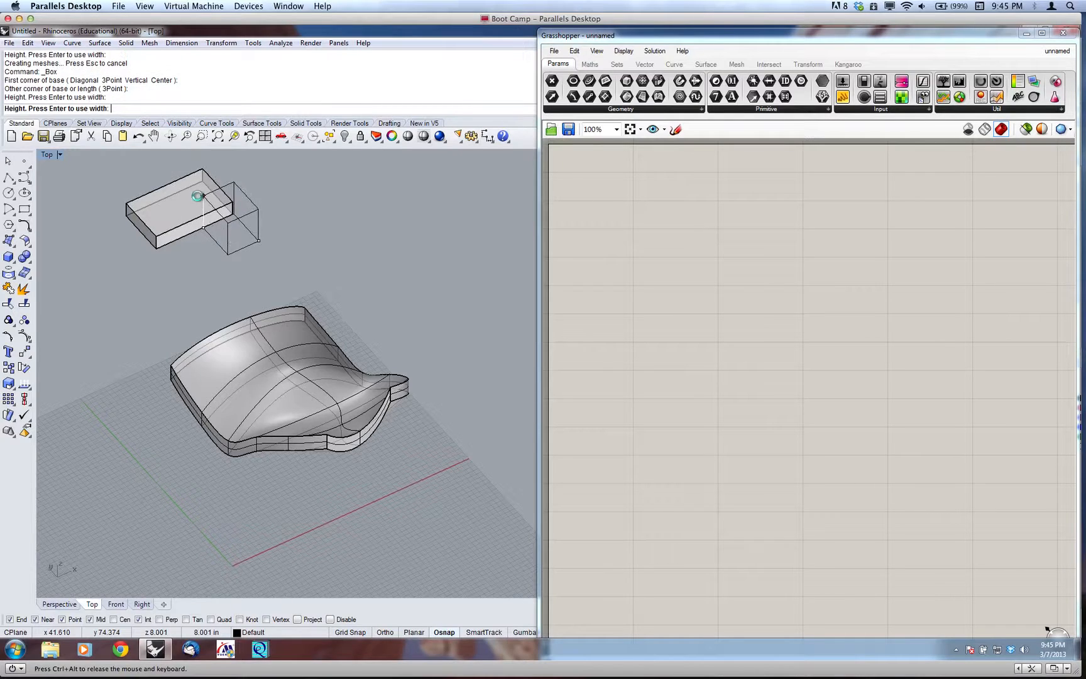
Step: Boolean-union the two overlapping boxes and delete the merged solid
click(165, 207)
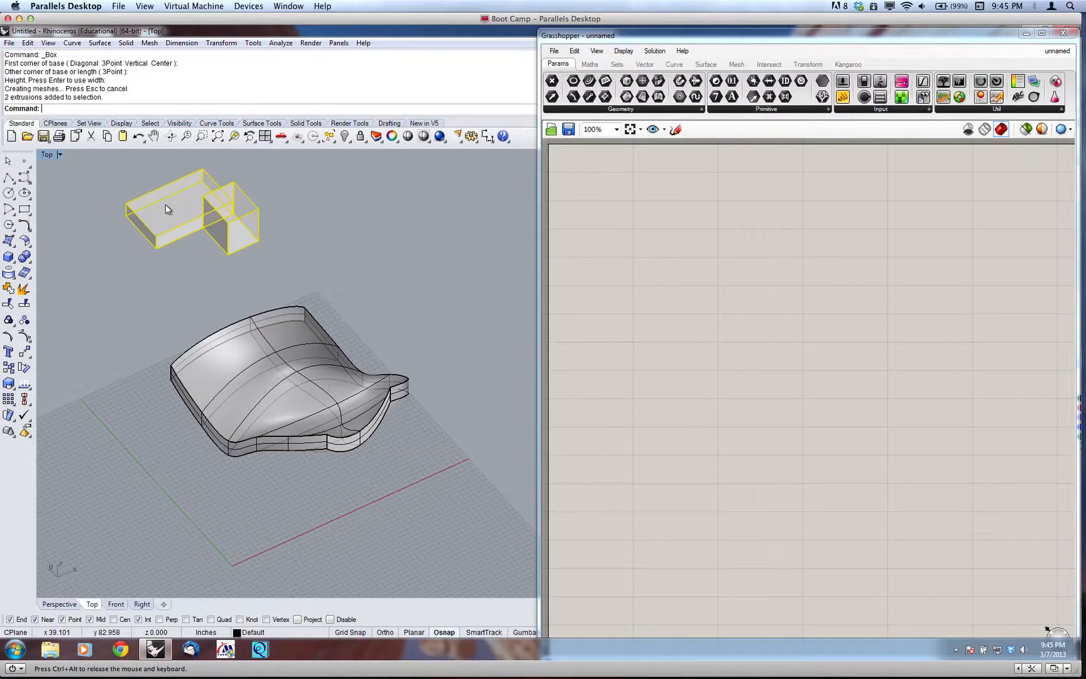
click(25, 257)
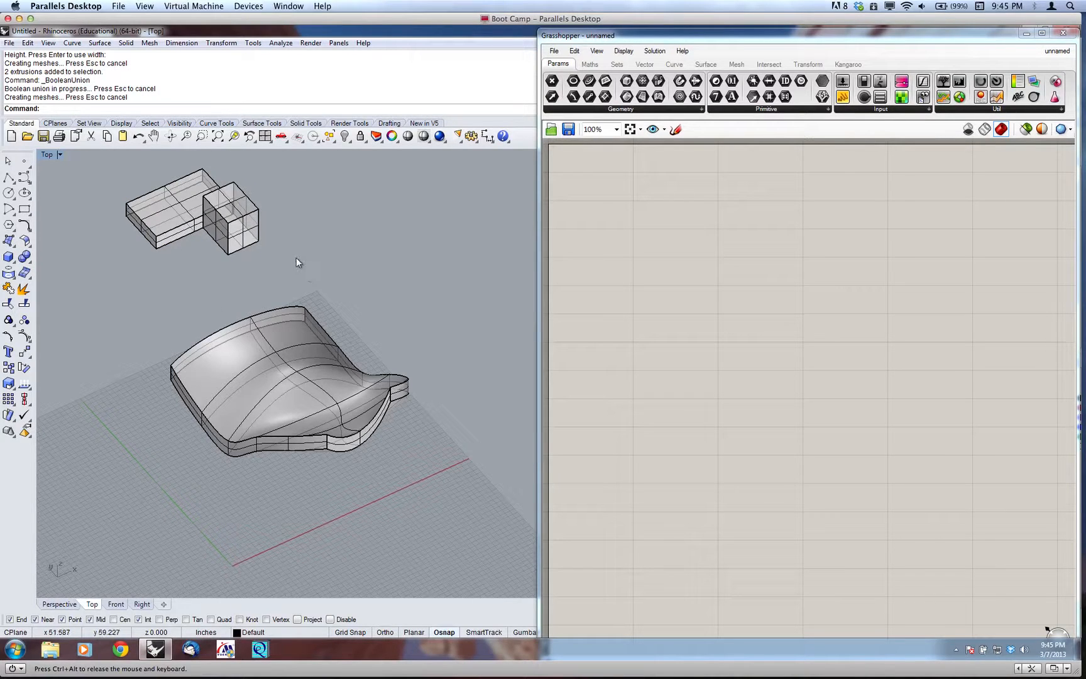
click(168, 208)
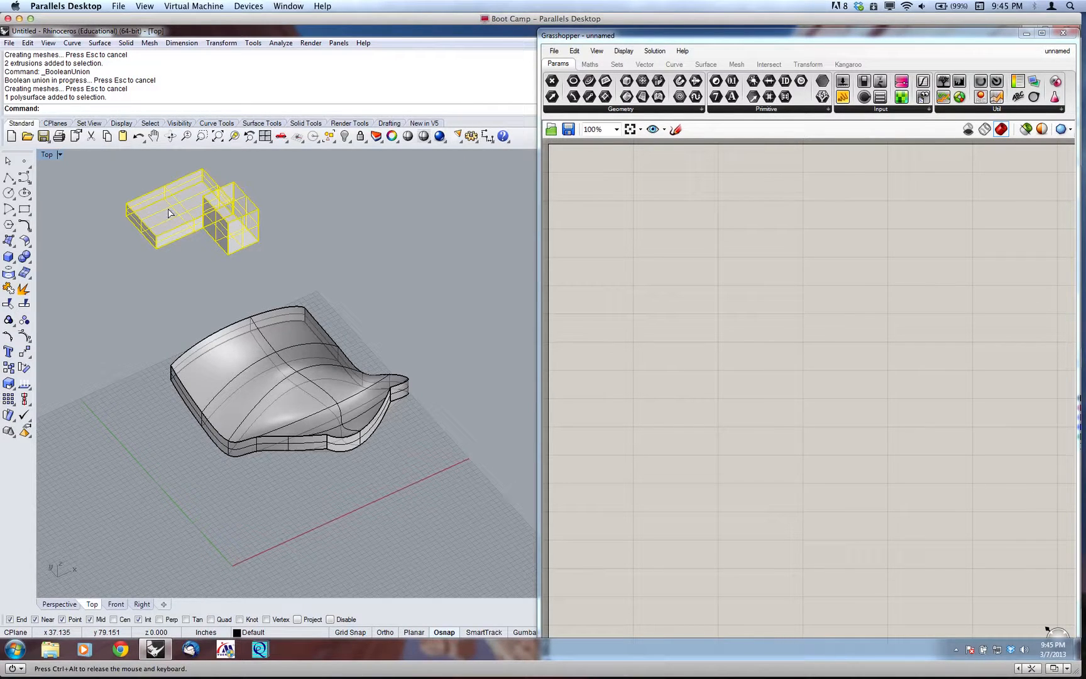
key(Delete)
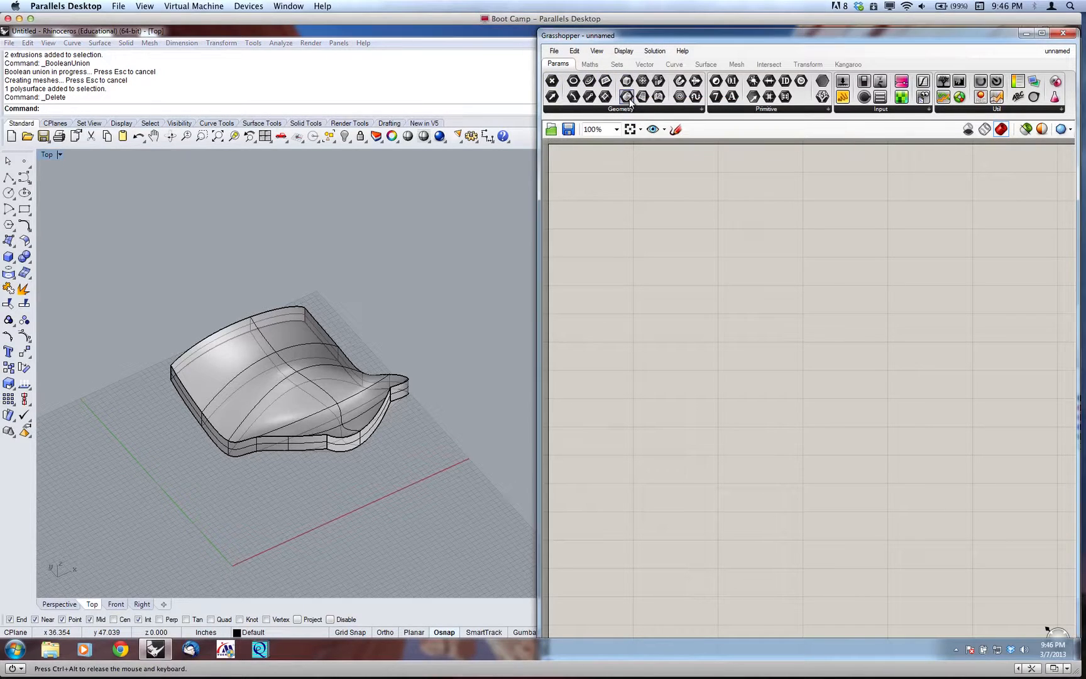
Step: Add a Brep parameter to the Grasshopper canvas and set it to reference the curved solid
drag(623, 81, 621, 214)
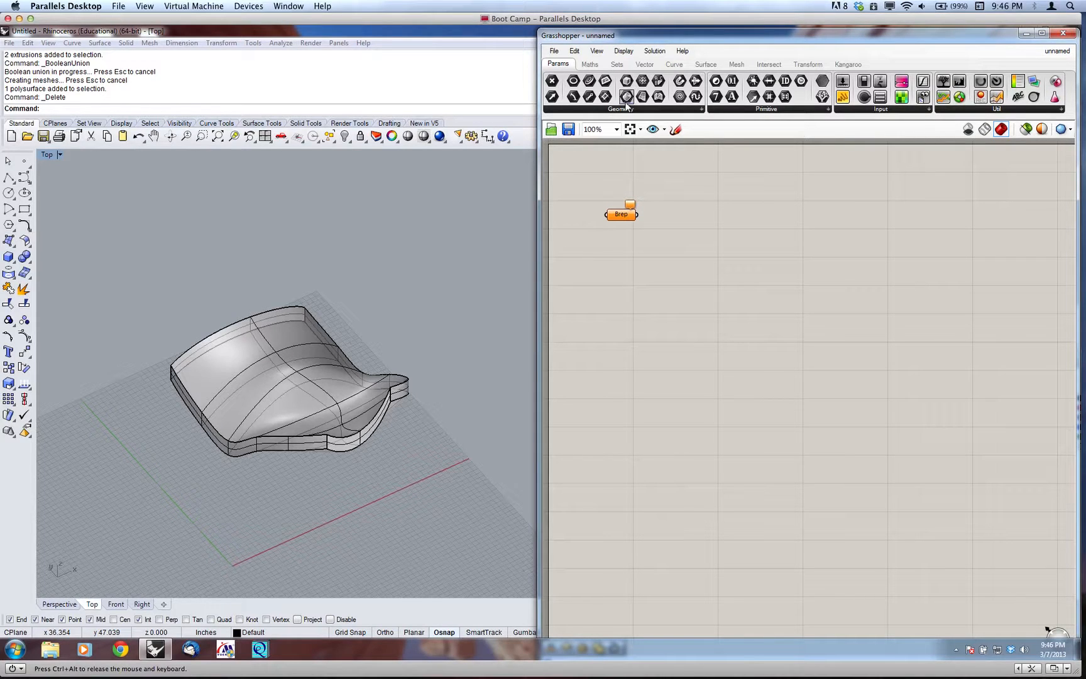
click(630, 217)
right_click(629, 214)
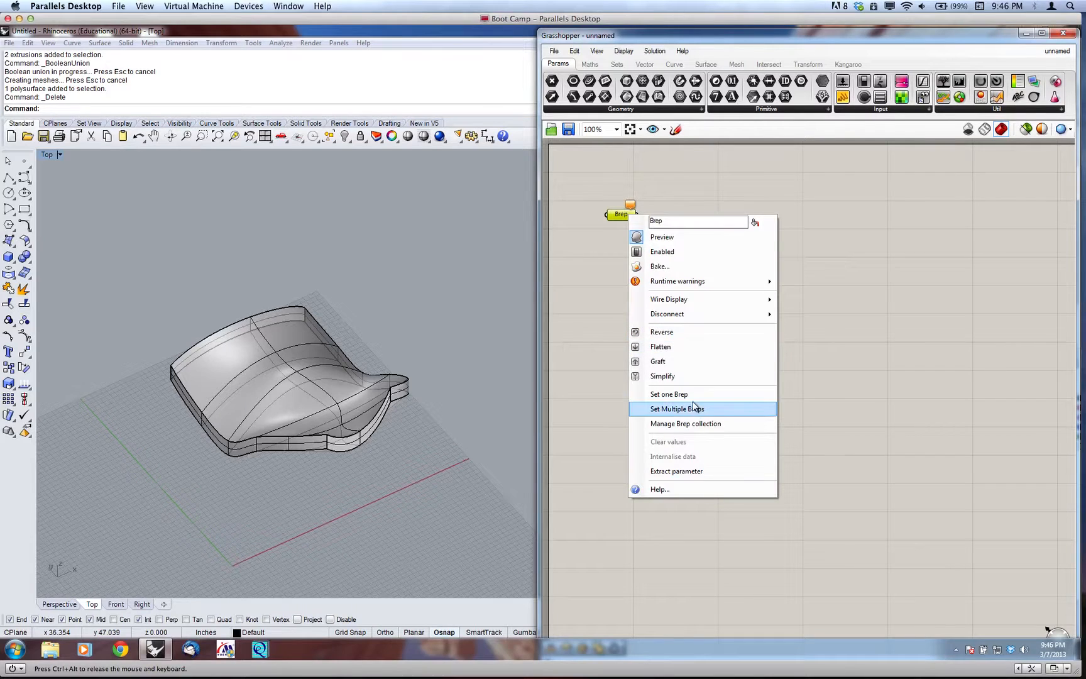
click(669, 394)
click(338, 404)
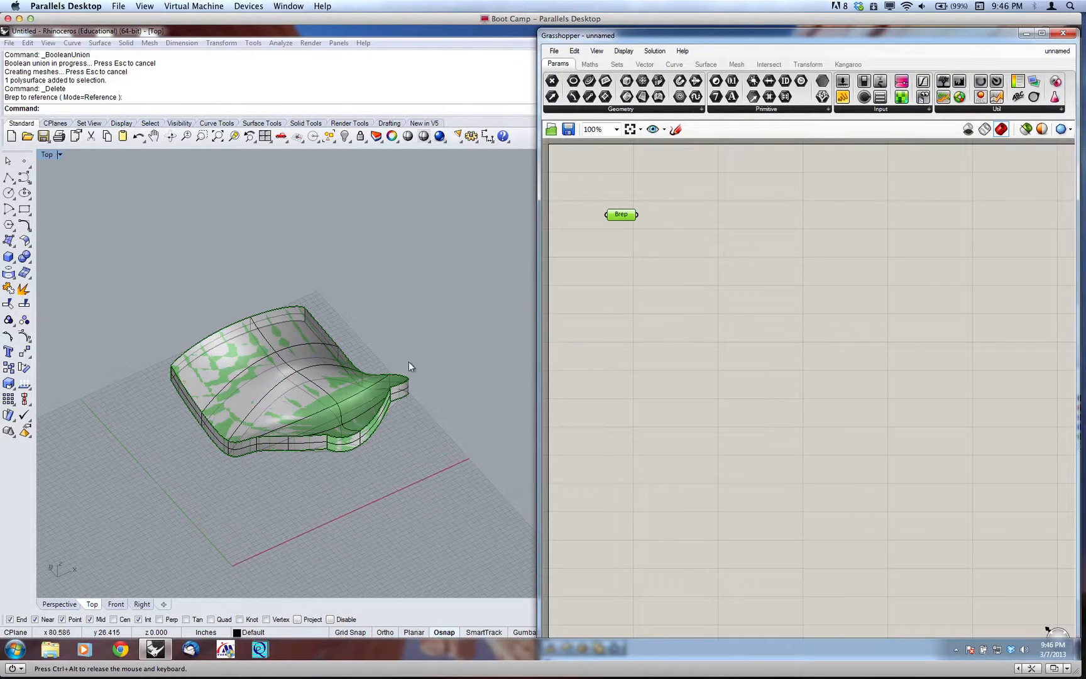
Step: Hide the original curved polysurface in Rhino with the Hide command
click(323, 431)
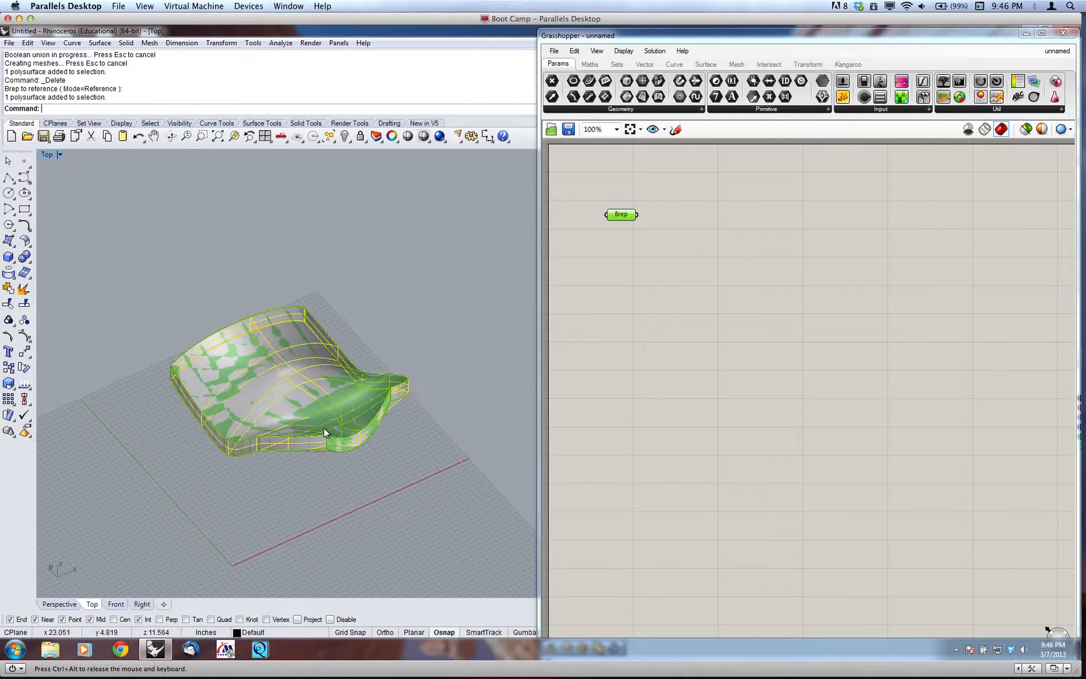
text(Hide)
key(Return)
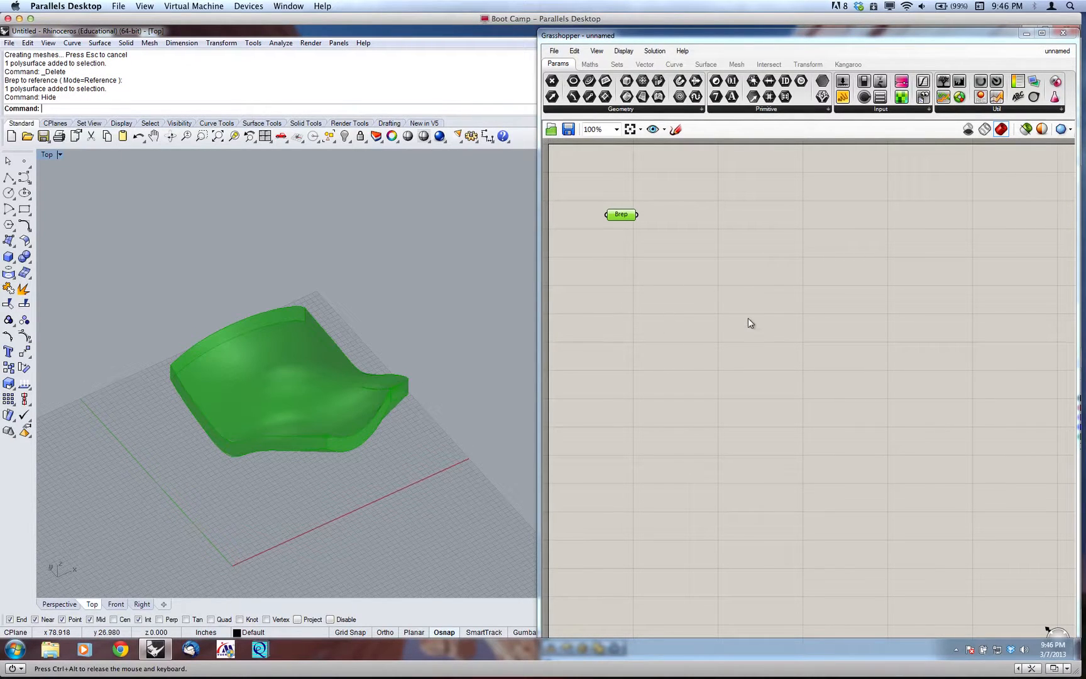
Step: Add a Bounding Box component and connect the Brep parameter to its C input
mouse_move(424, 436)
right_down()
mouse_move(440, 397)
mouse_move(400, 416)
mouse_move(414, 440)
right_up()
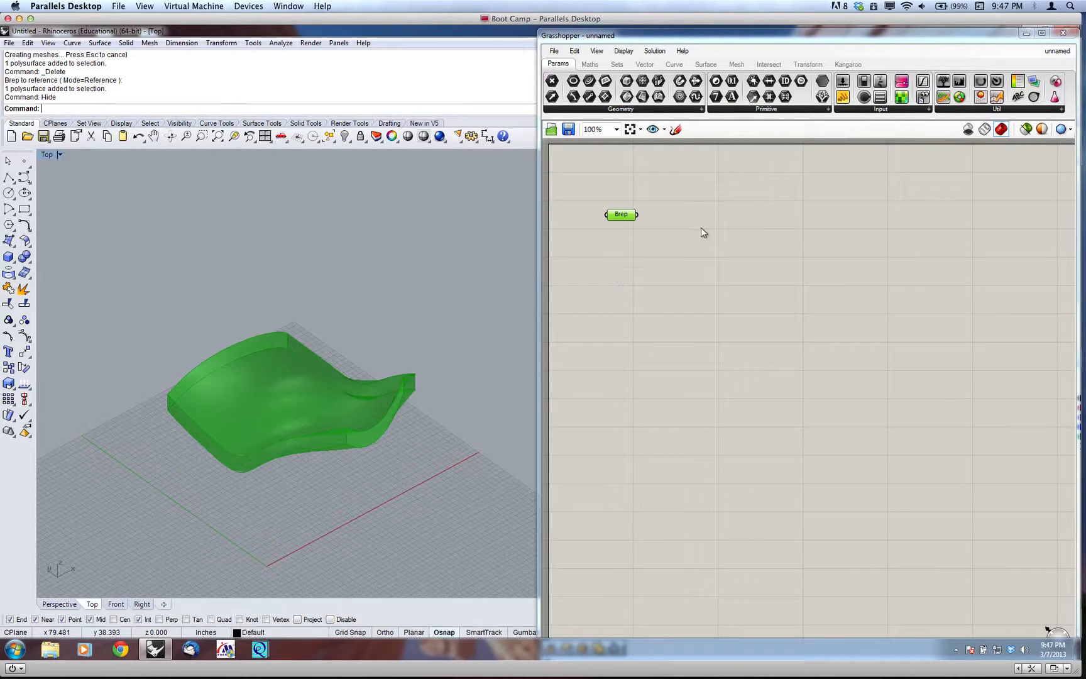
click(708, 67)
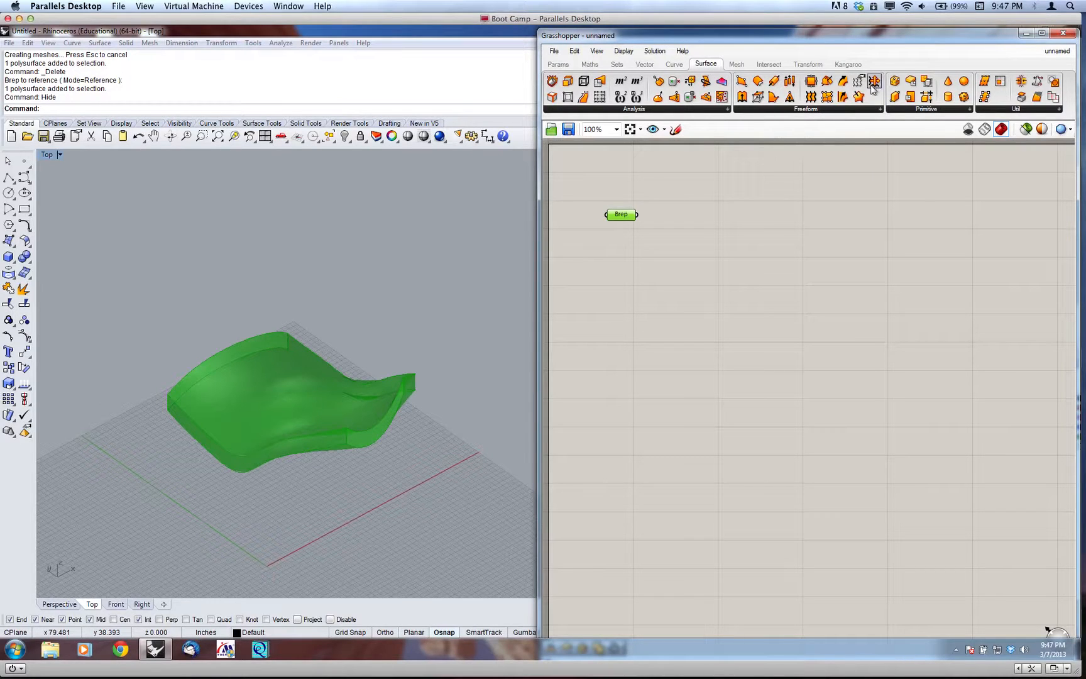
click(896, 83)
click(698, 281)
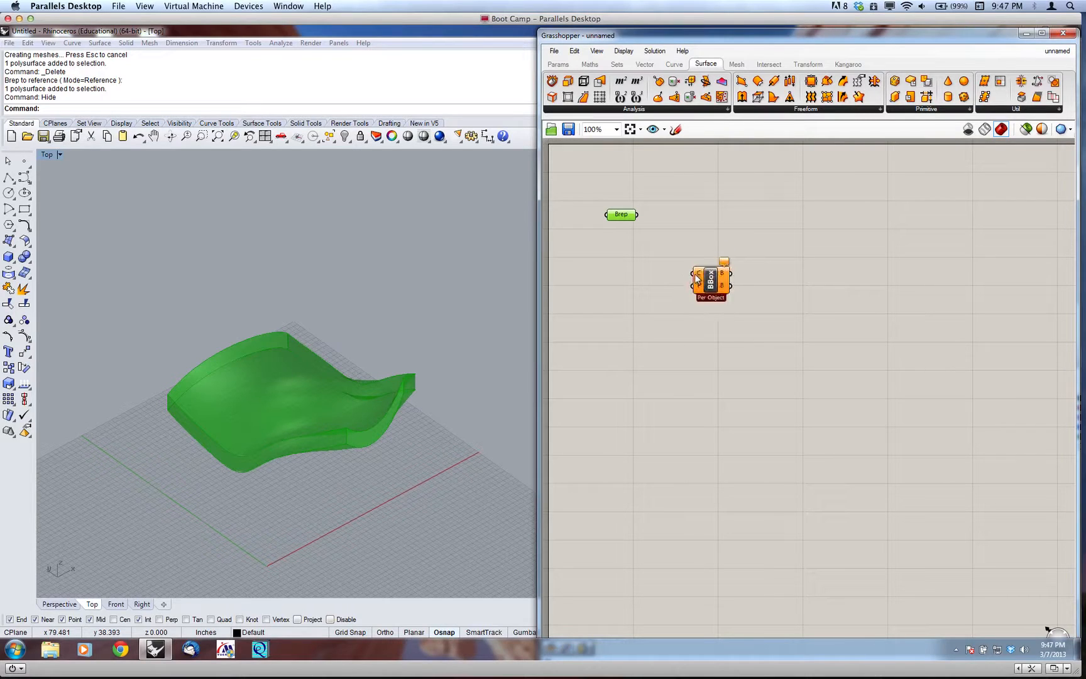
drag(696, 279, 638, 215)
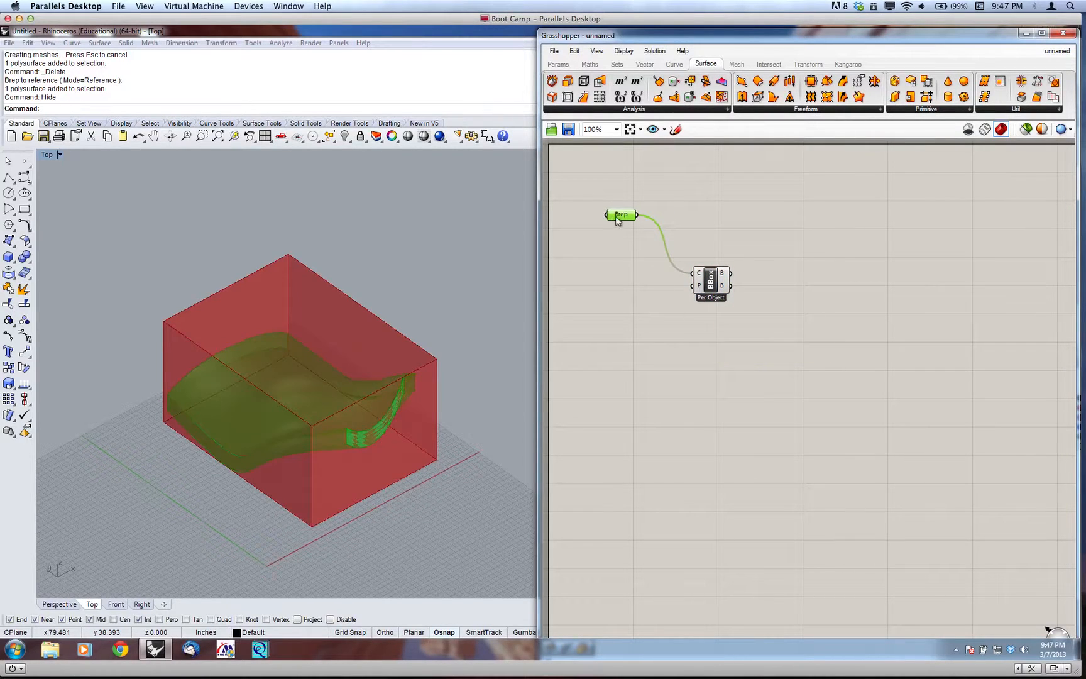
Step: Add a Box Corners component and feed it the upper B output of the Bounding Box component
mouse_move(700, 273)
click(717, 286)
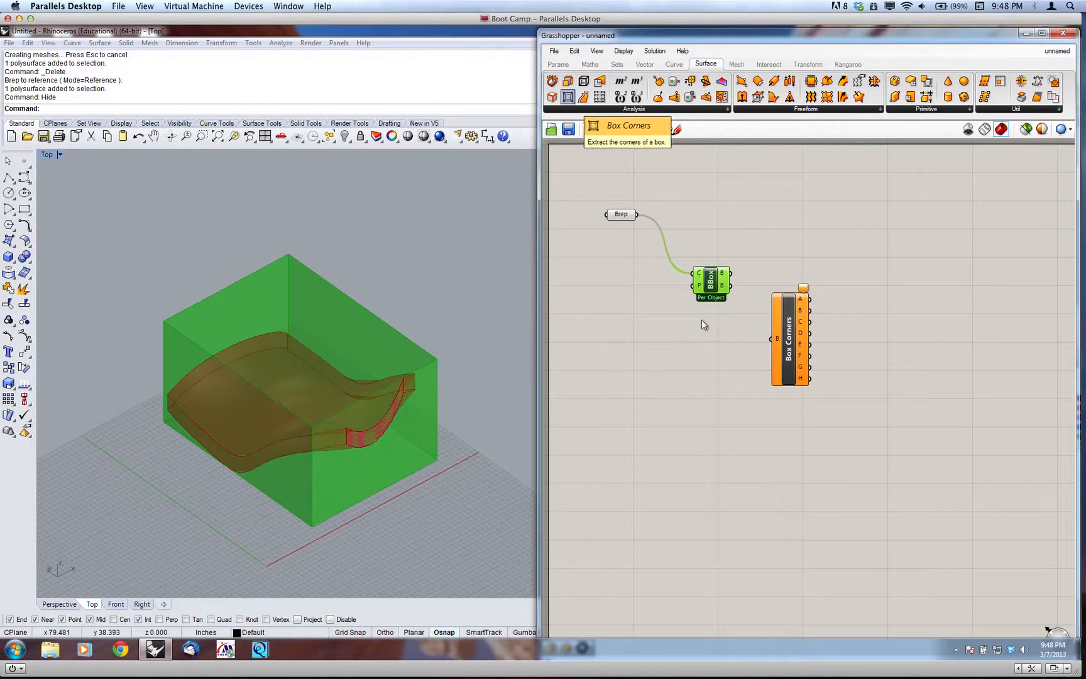
drag(771, 337, 730, 272)
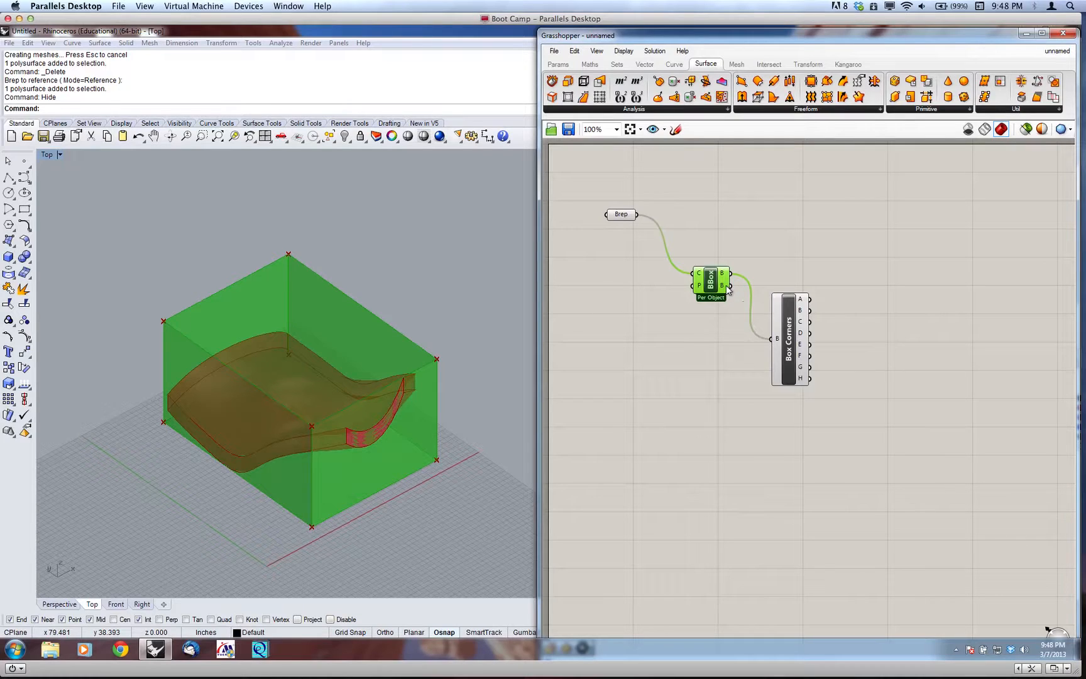
mouse_move(727, 289)
Step: Add a Line component to the canvas beside the Box Corners component
scroll(835, 321, up, 1)
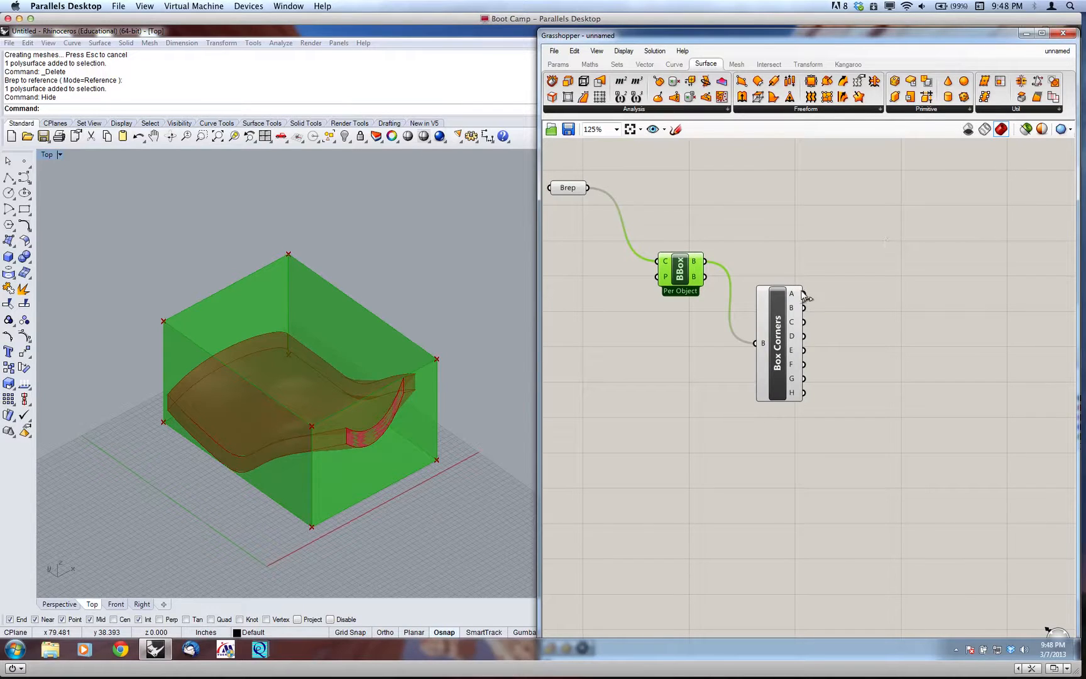
mouse_move(796, 294)
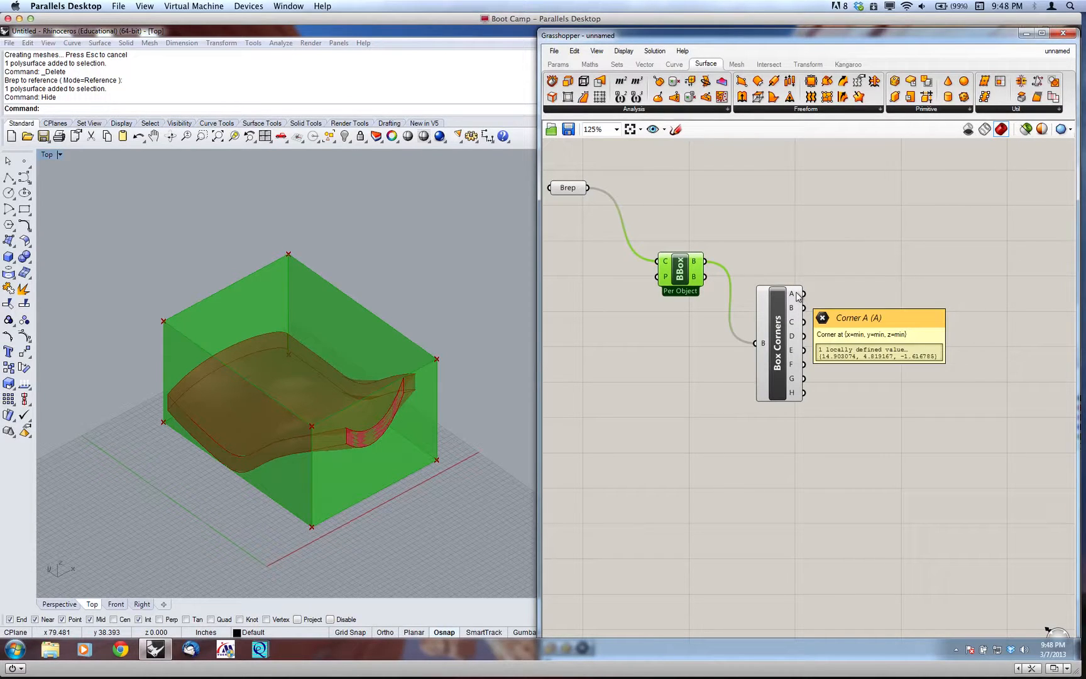
click(674, 65)
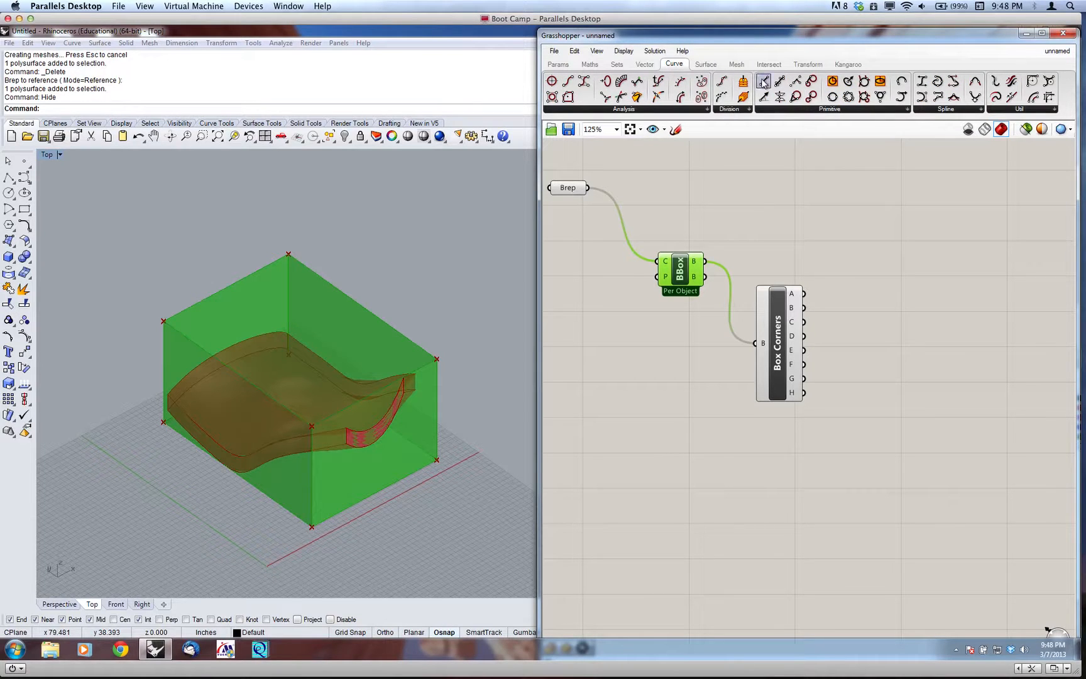
drag(763, 82, 911, 301)
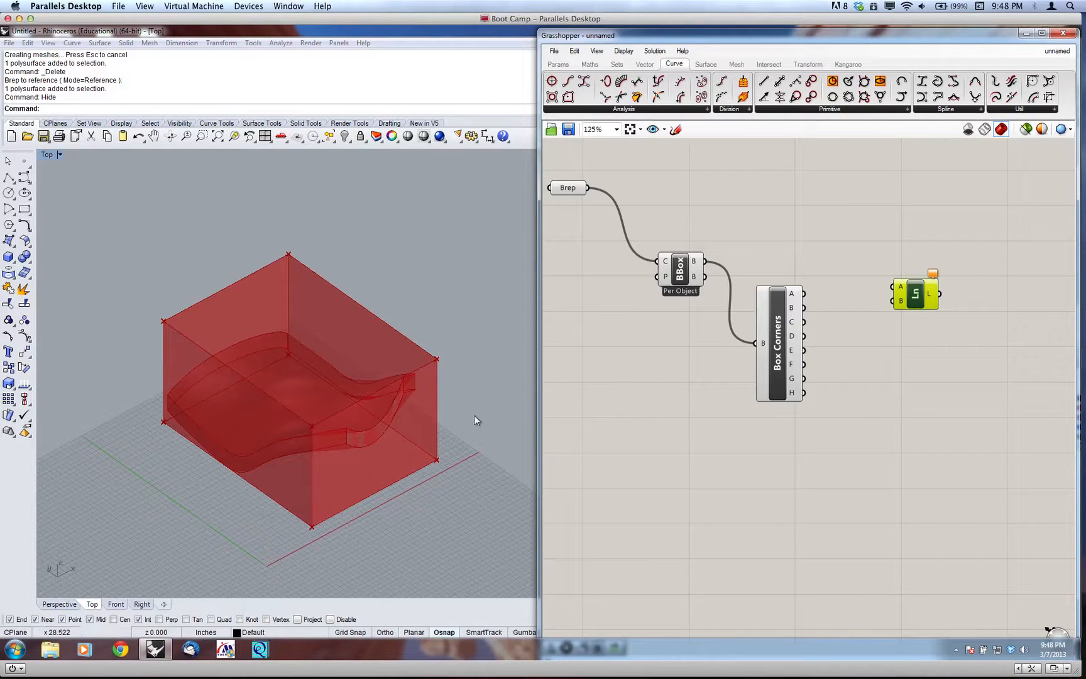
Step: Turn off the viewport preview of the Bounding Box component
click(678, 274)
middle_click(674, 251)
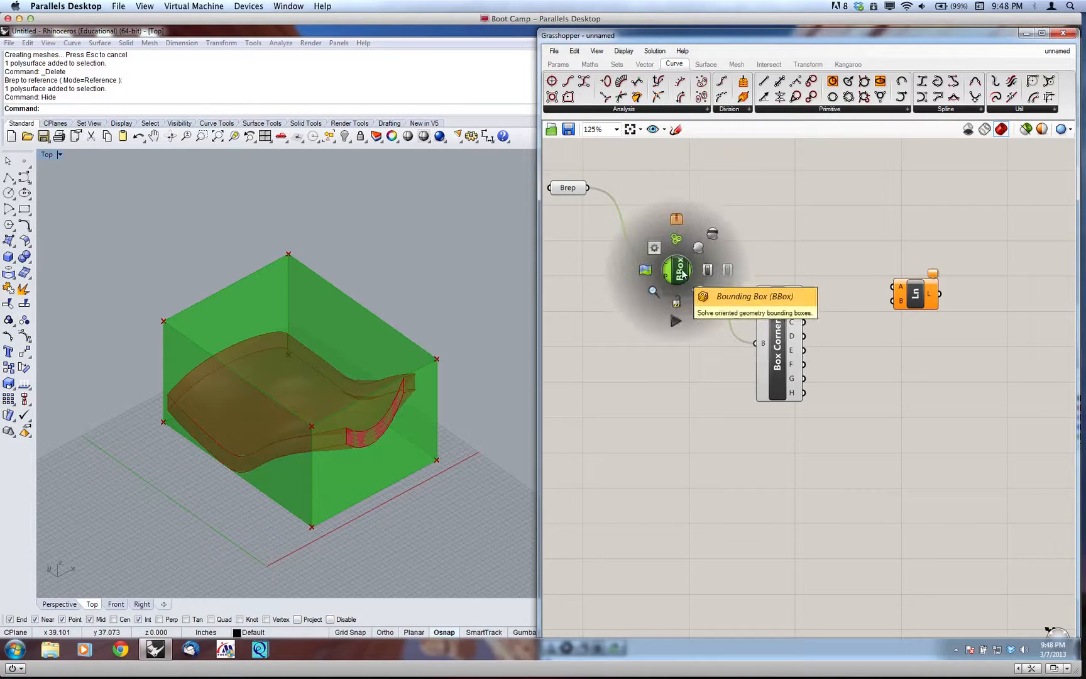
click(712, 233)
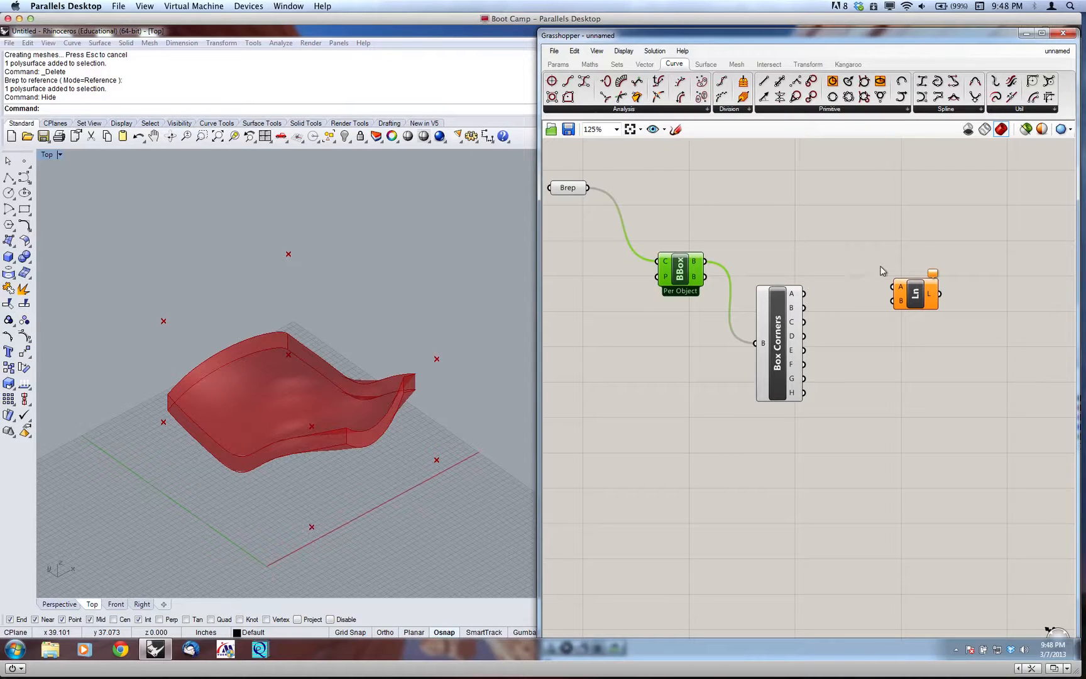
Step: Make three copies of the Line component and stack all four in a column
click(911, 294)
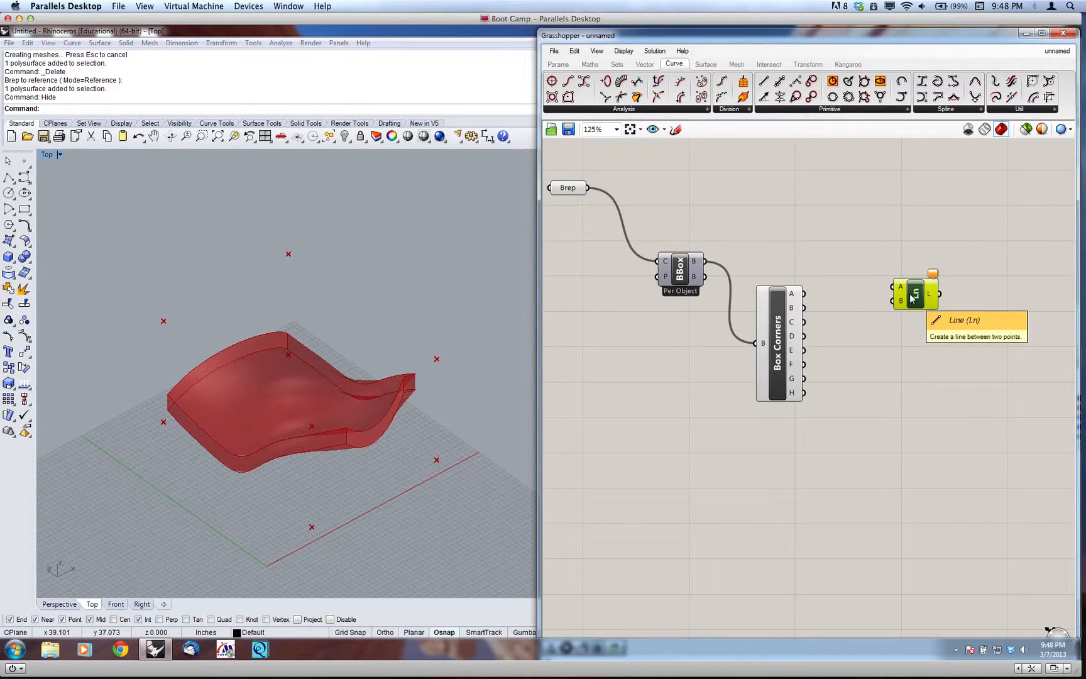
key(ctrl+c)
key(ctrl+v)
key(ctrl+v)
key(ctrl+v)
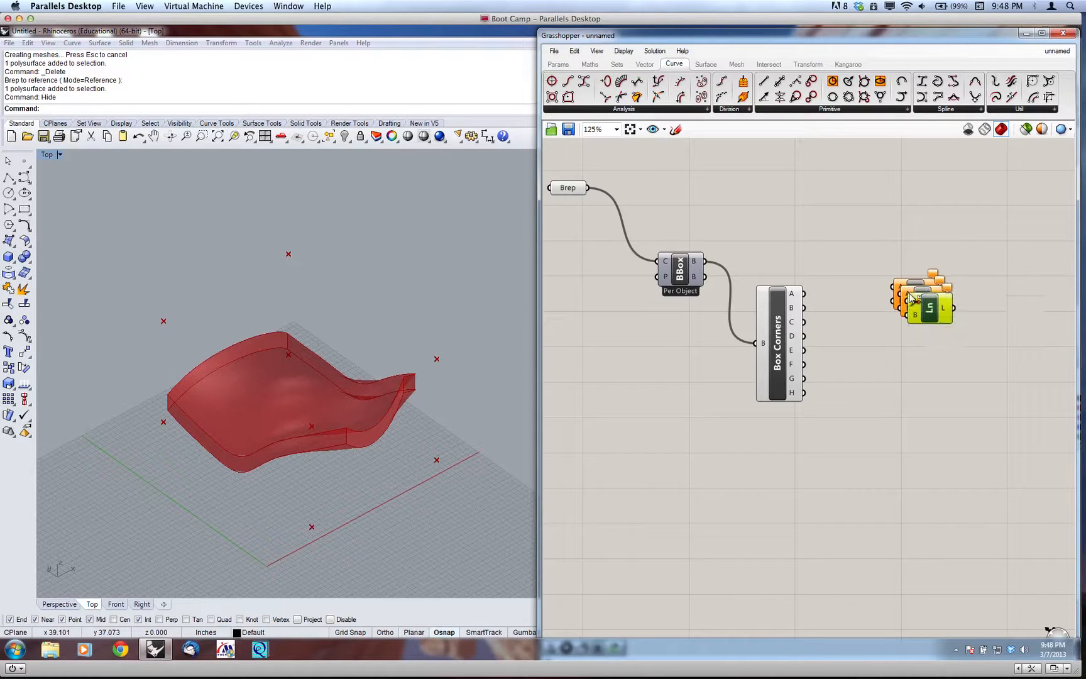
drag(931, 331, 909, 401)
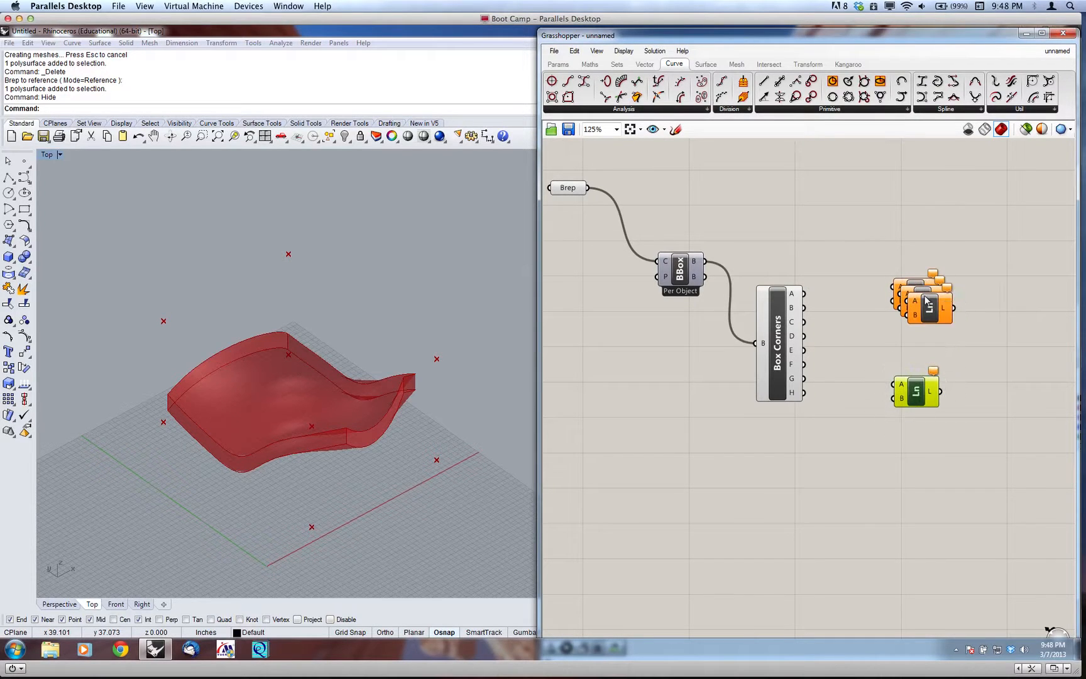
drag(927, 305, 911, 355)
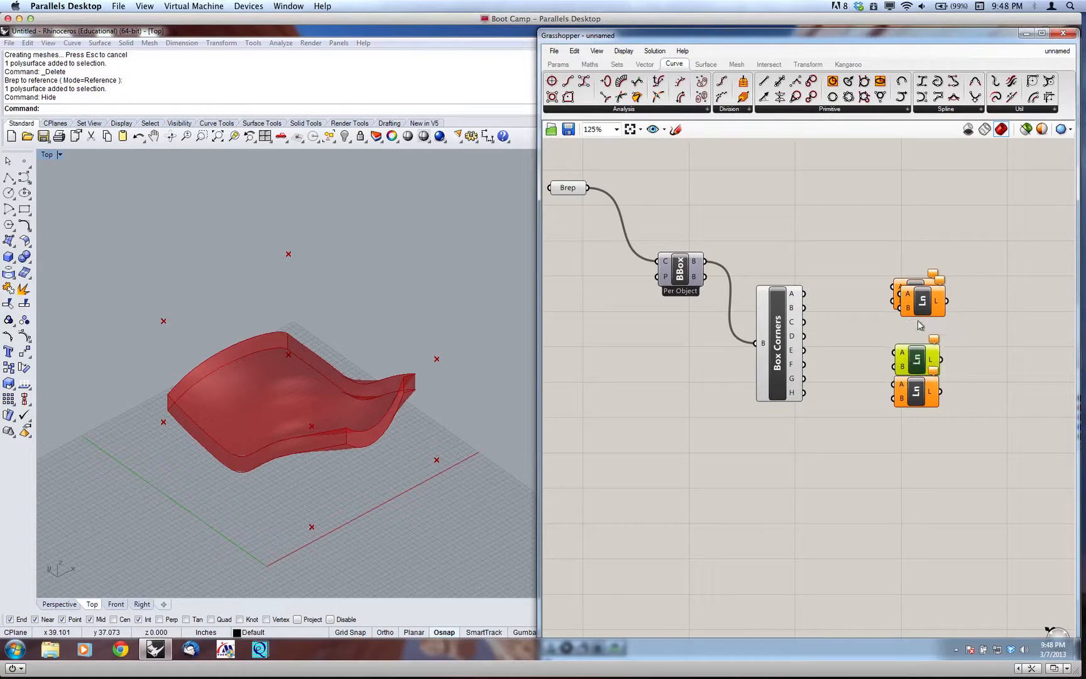
drag(918, 304, 916, 336)
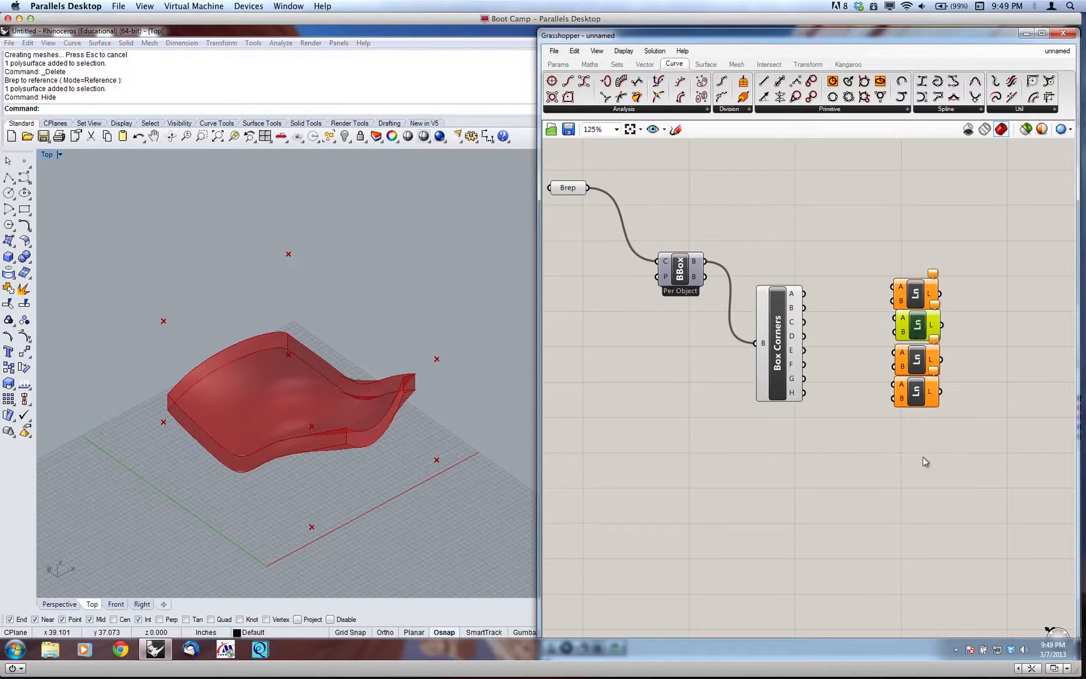
Step: Distribute the four Line components evenly in their column
drag(916, 286, 920, 273)
drag(921, 222, 898, 431)
click(918, 258)
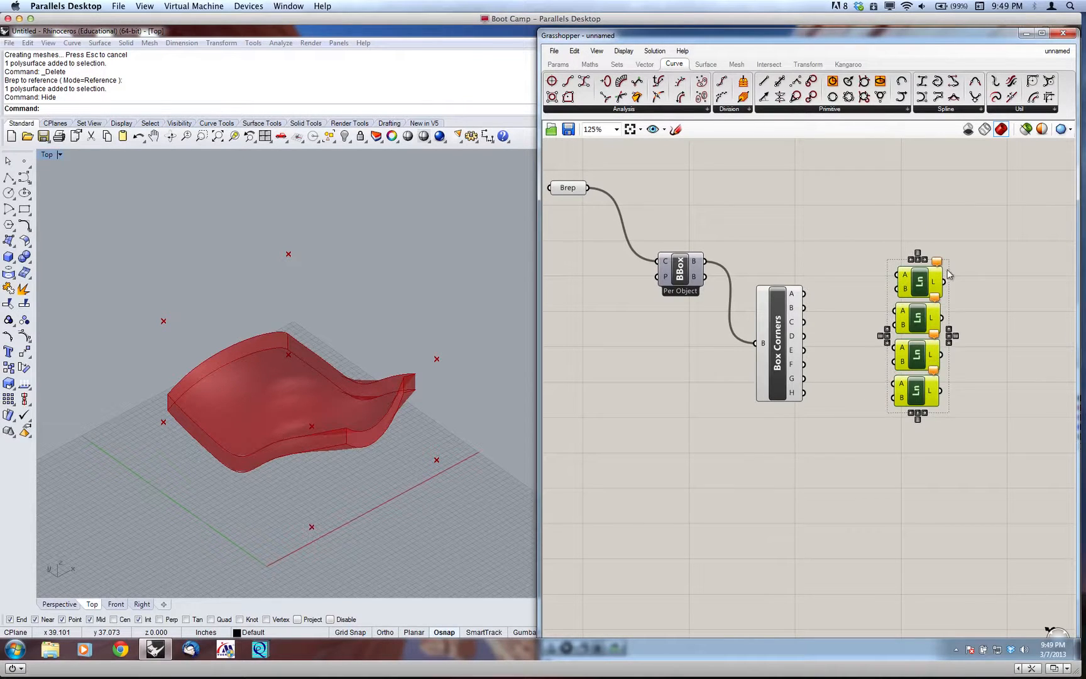
click(1004, 338)
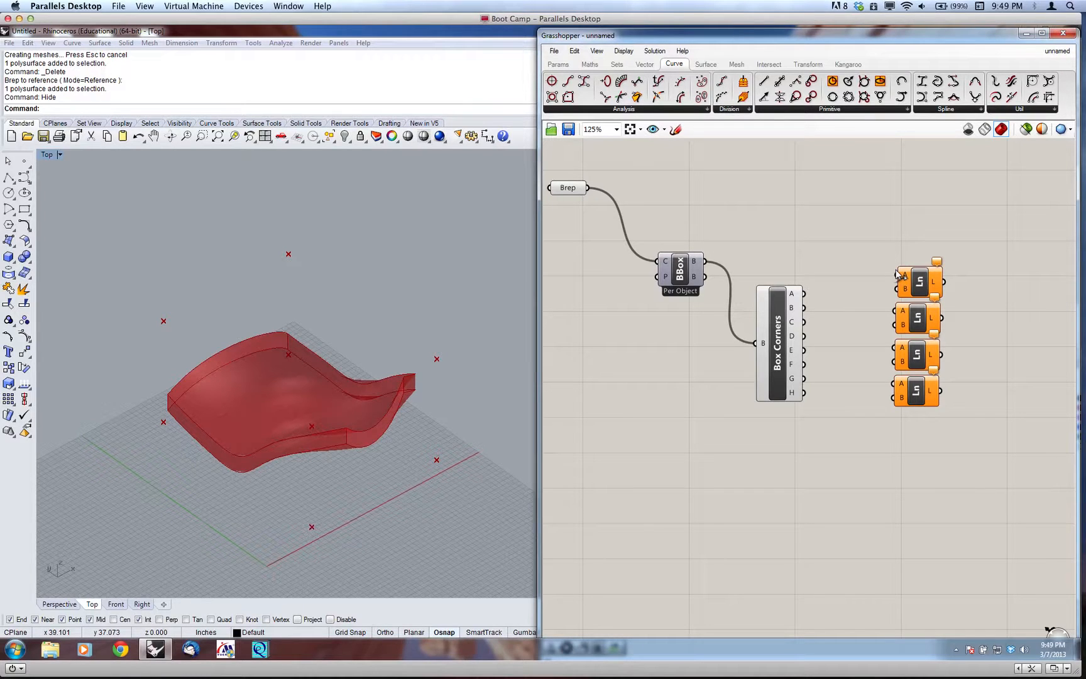
Step: Connect Box Corners outputs A and B to the first Line's A and B inputs, and D and C to the second Line's
mouse_move(804, 292)
mouse_down()
mouse_move(903, 272)
mouse_move(848, 315)
mouse_move(810, 314)
mouse_up()
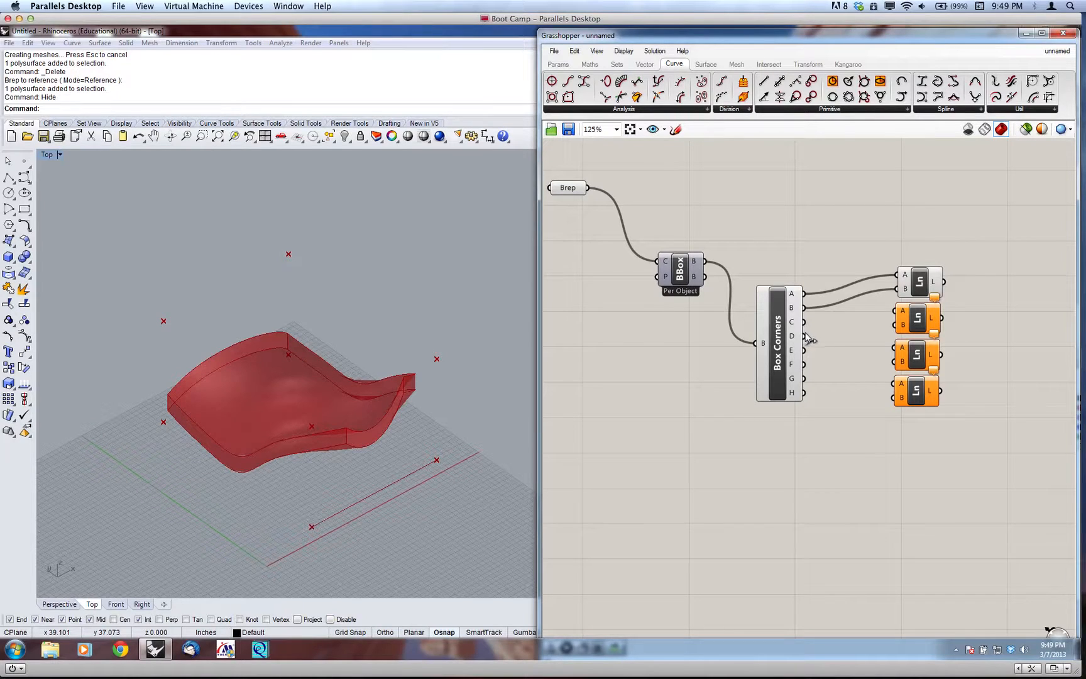
drag(804, 336, 895, 312)
drag(804, 322, 895, 325)
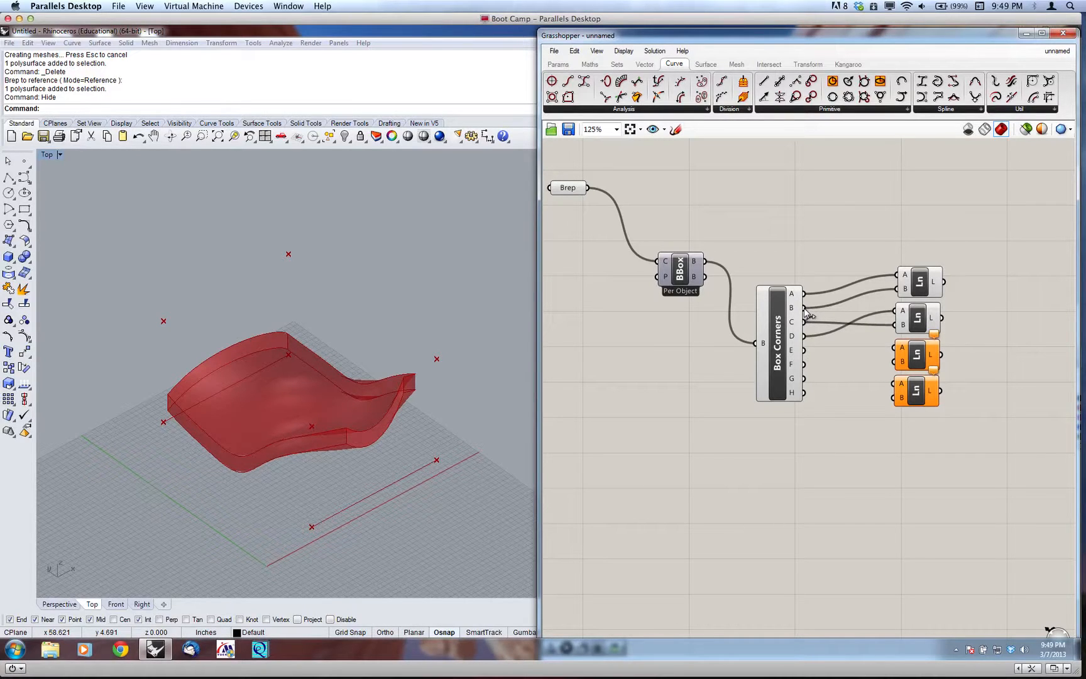
Step: Feed corners A and D into the third Line and corners B and C into the fourth, and check each line's edge
drag(805, 293, 896, 347)
drag(895, 365, 807, 337)
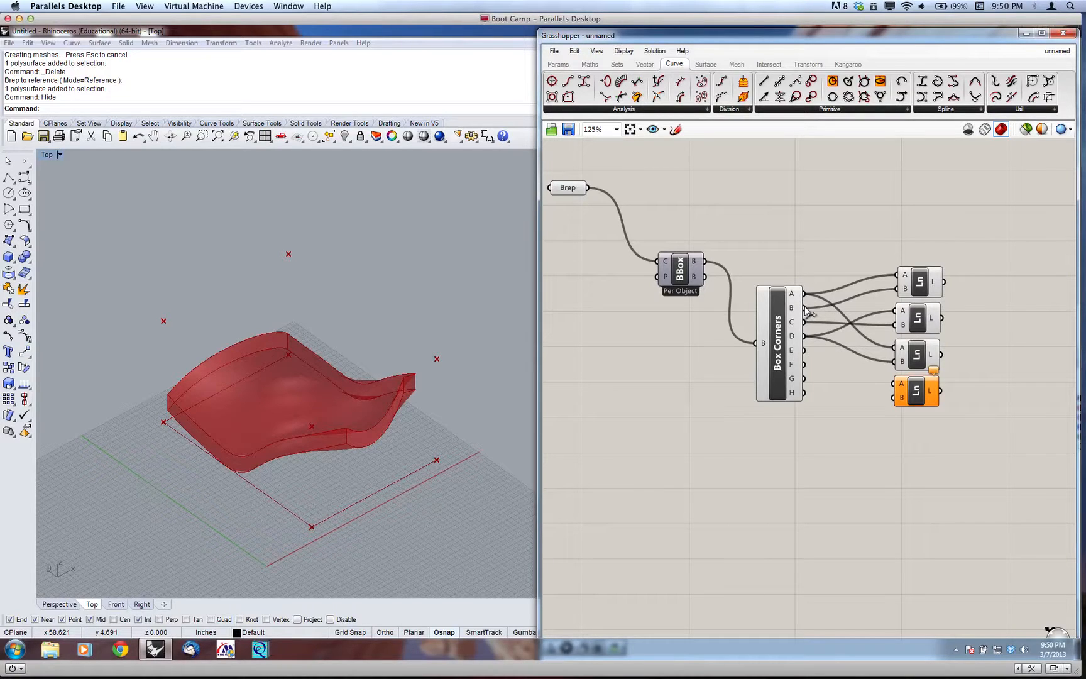
mouse_move(806, 309)
mouse_down()
mouse_move(962, 431)
mouse_move(911, 388)
mouse_move(896, 384)
mouse_move(894, 396)
mouse_move(808, 324)
mouse_up()
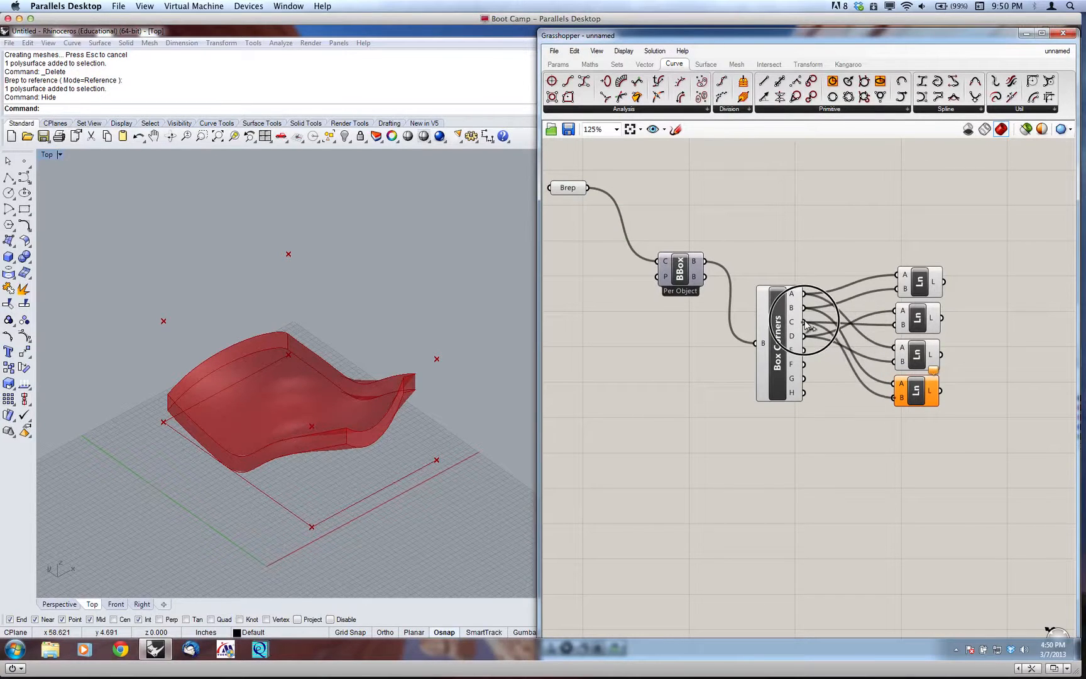
click(837, 393)
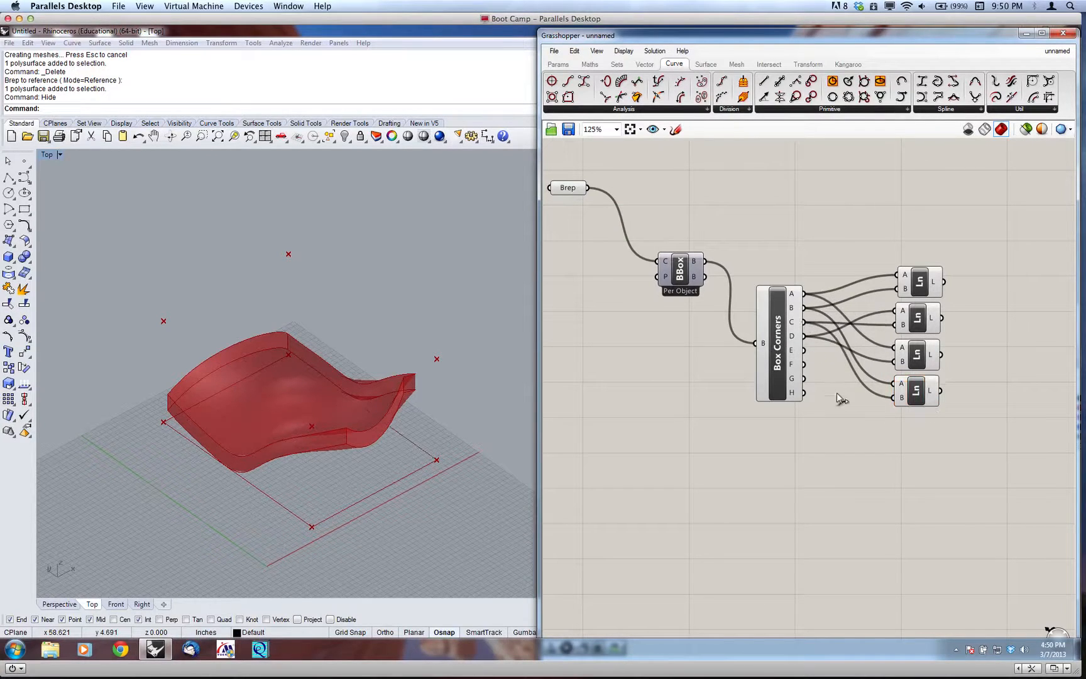
click(921, 282)
click(923, 317)
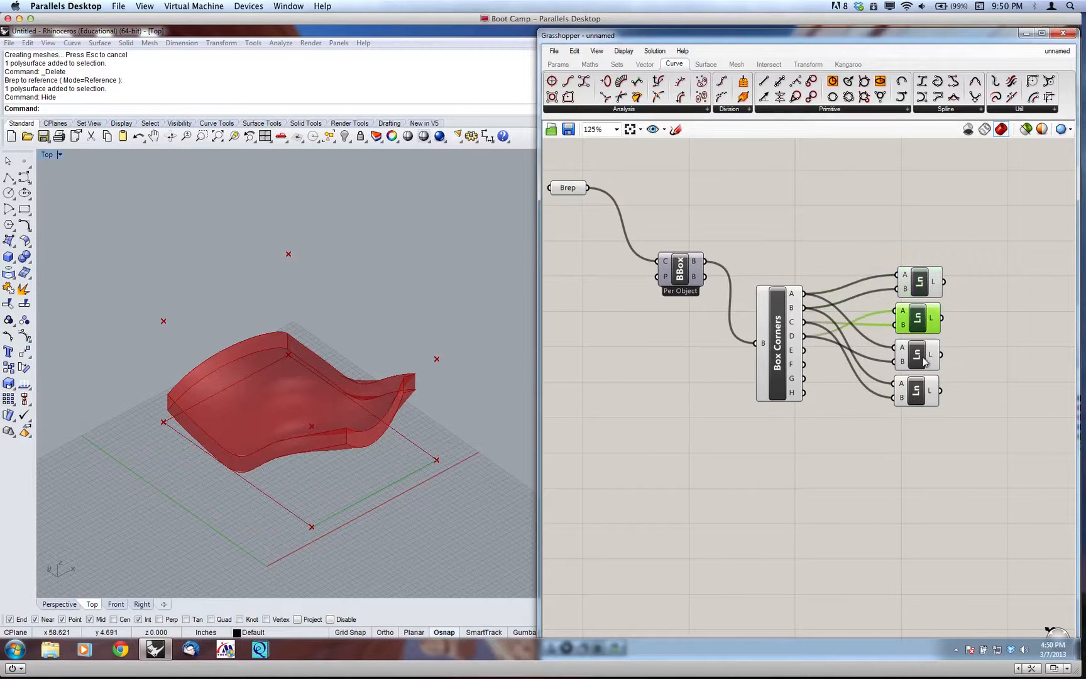
click(927, 362)
click(924, 399)
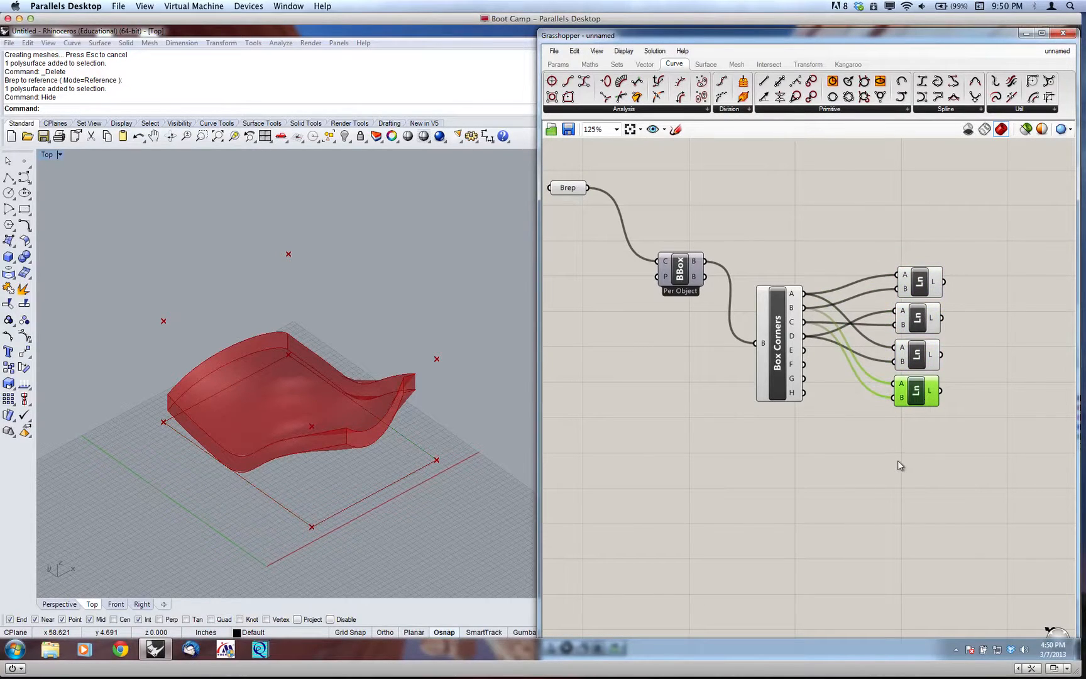
click(966, 433)
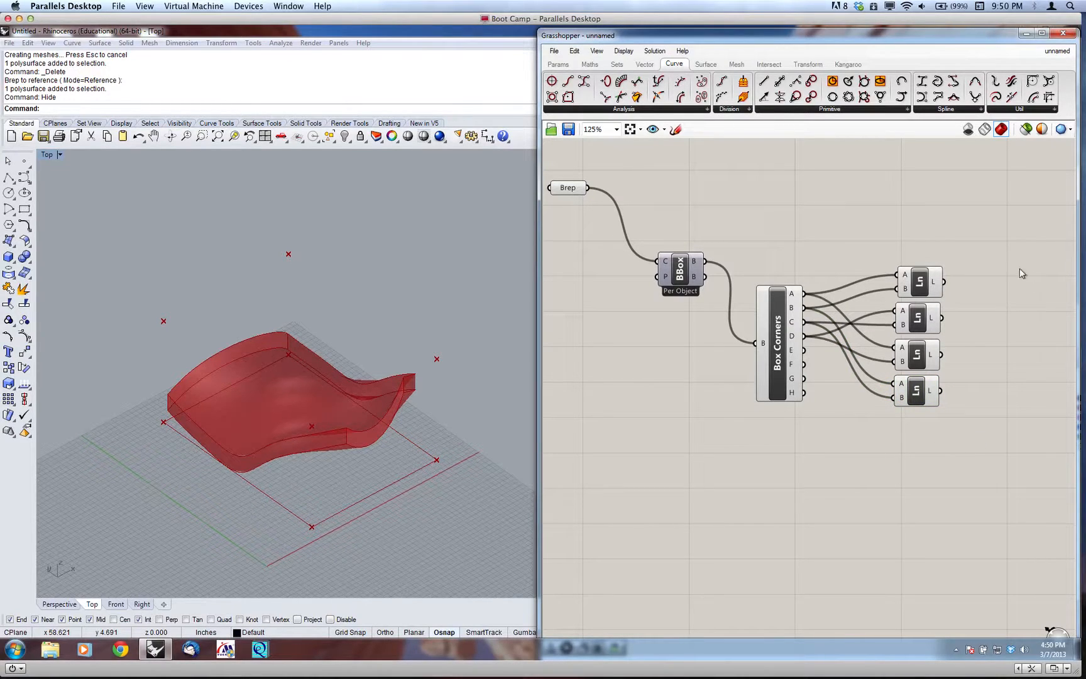
Step: Add a Divide Curve component to the canvas beyond the column of Line components
right_drag(973, 229, 1000, 321)
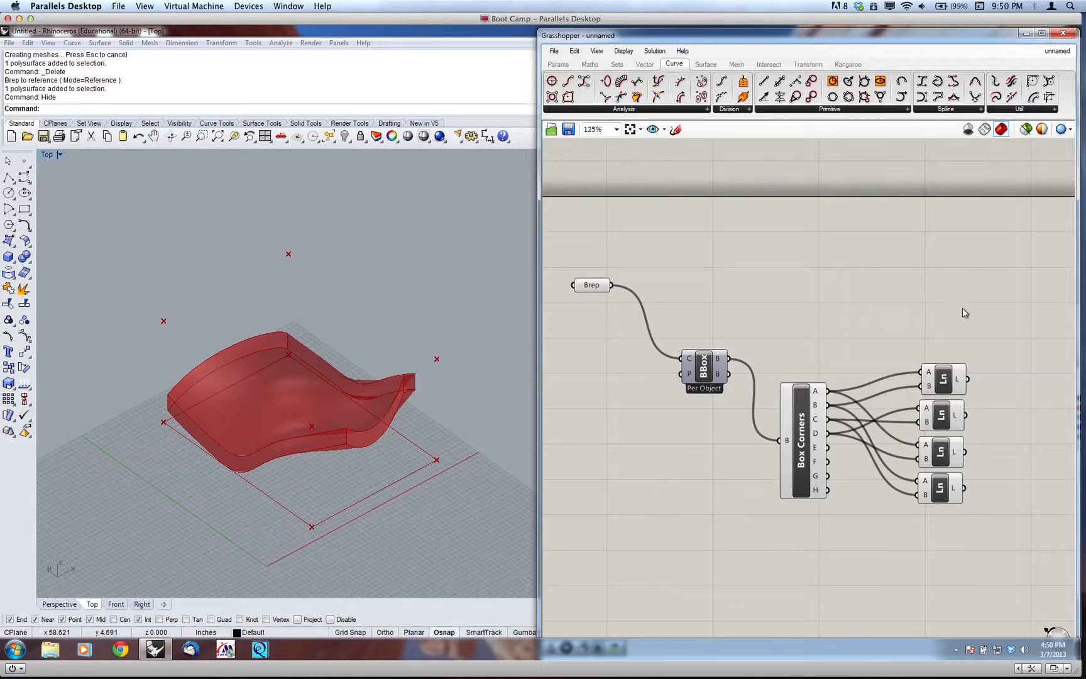
mouse_move(972, 288)
right_down()
mouse_move(947, 280)
mouse_move(964, 284)
right_up()
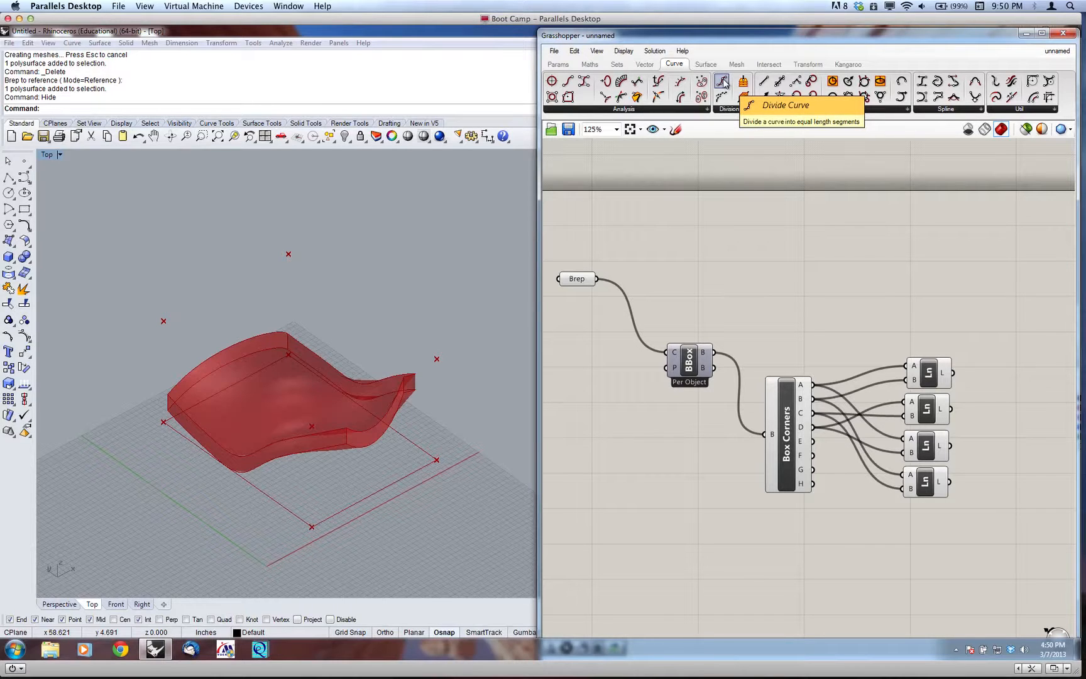
drag(723, 82, 1048, 353)
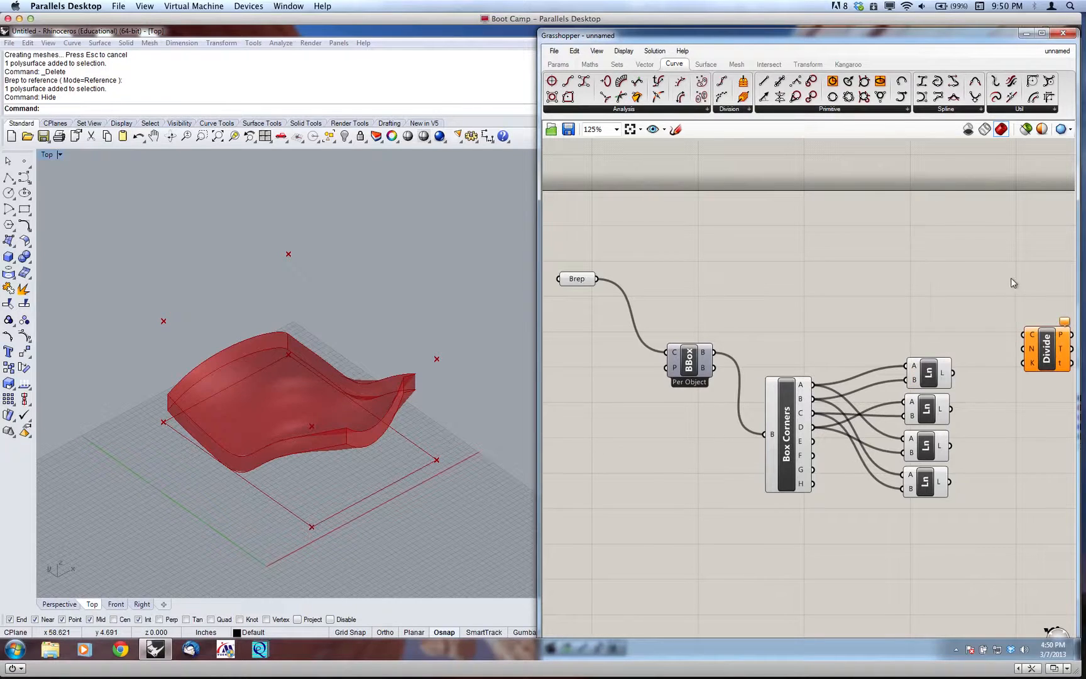
right_drag(1013, 283, 783, 262)
click(834, 307)
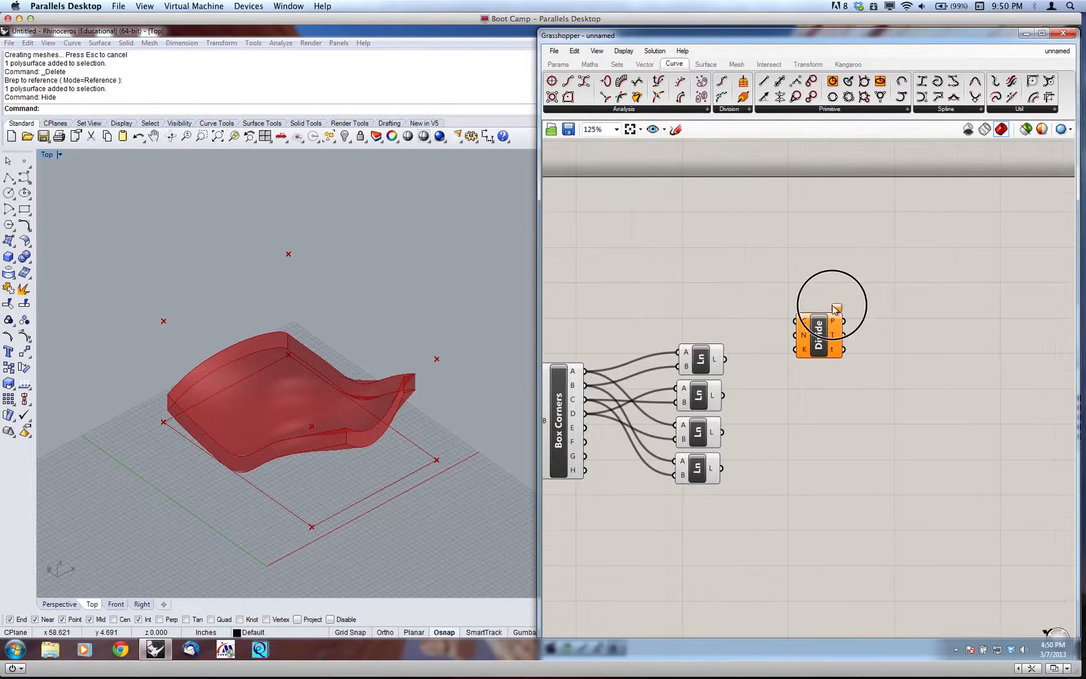
drag(834, 308, 860, 305)
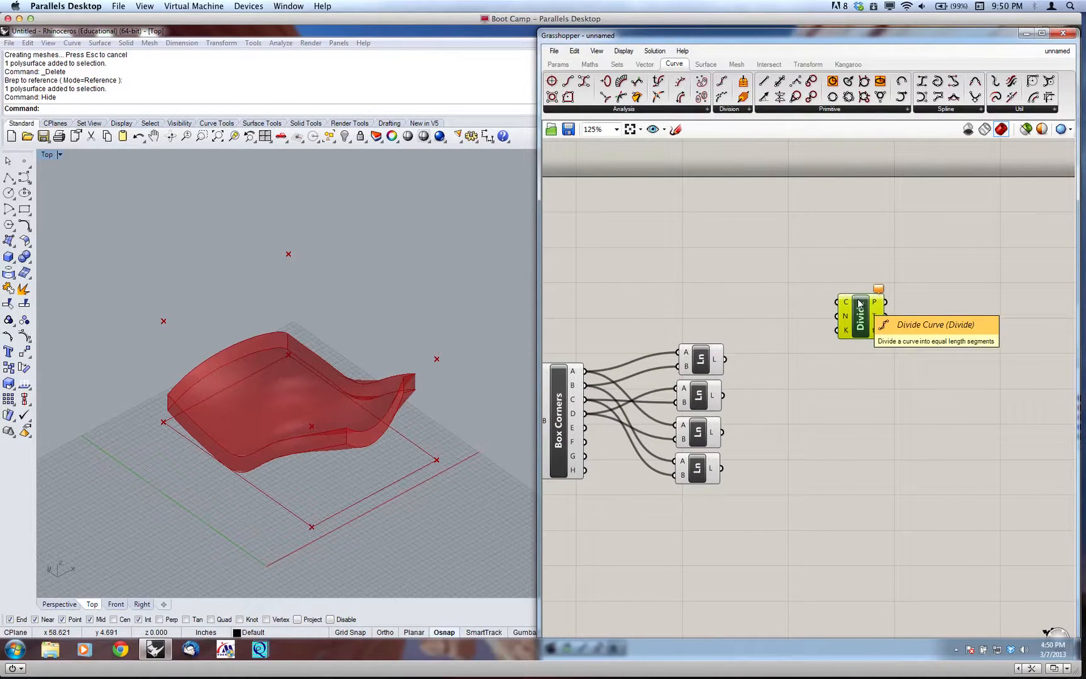
Step: Make three copies of the Divide Curve component and arrange all four in a column
key(ctrl+c)
key(ctrl+v)
key(ctrl+v)
key(ctrl+v)
click(861, 449)
key(ctrl+v)
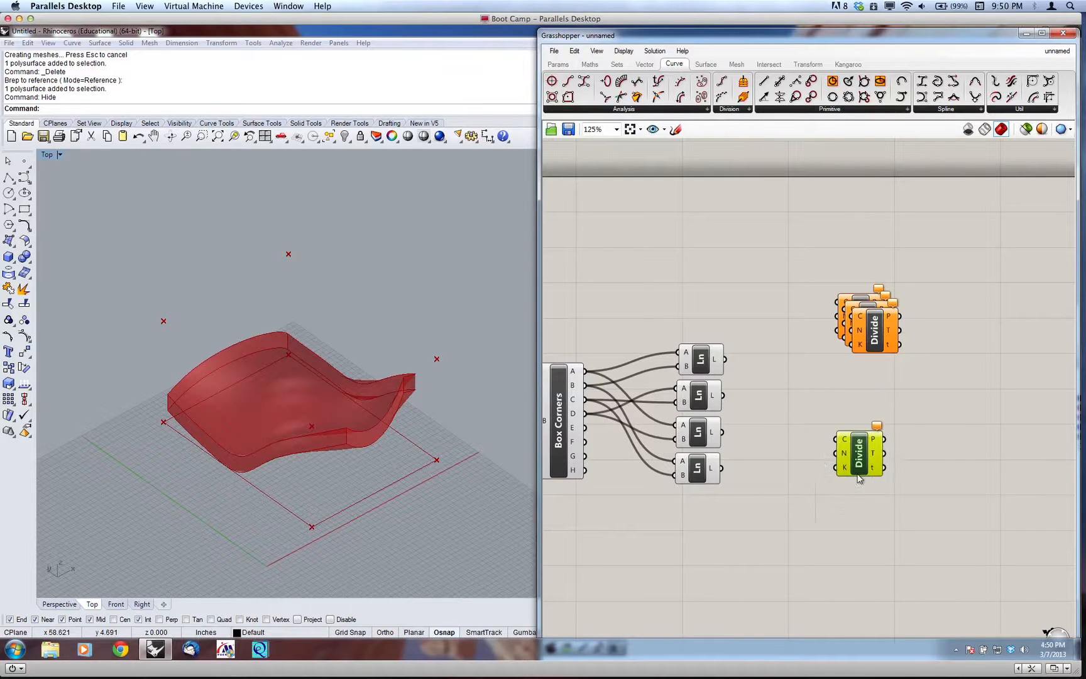
drag(871, 350, 861, 521)
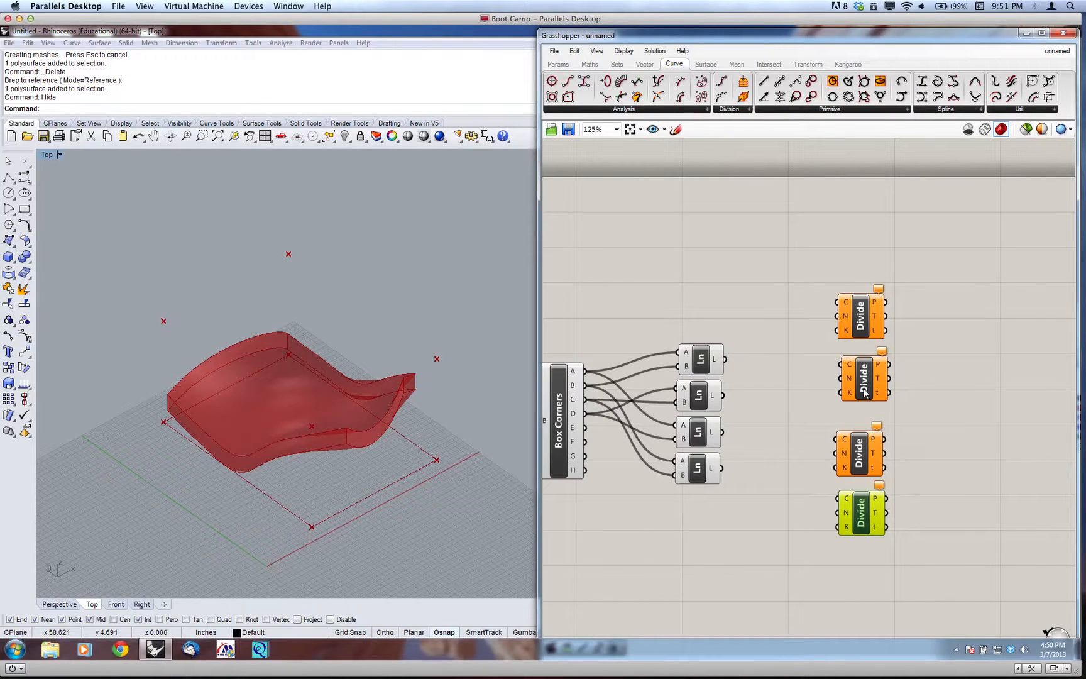
click(774, 295)
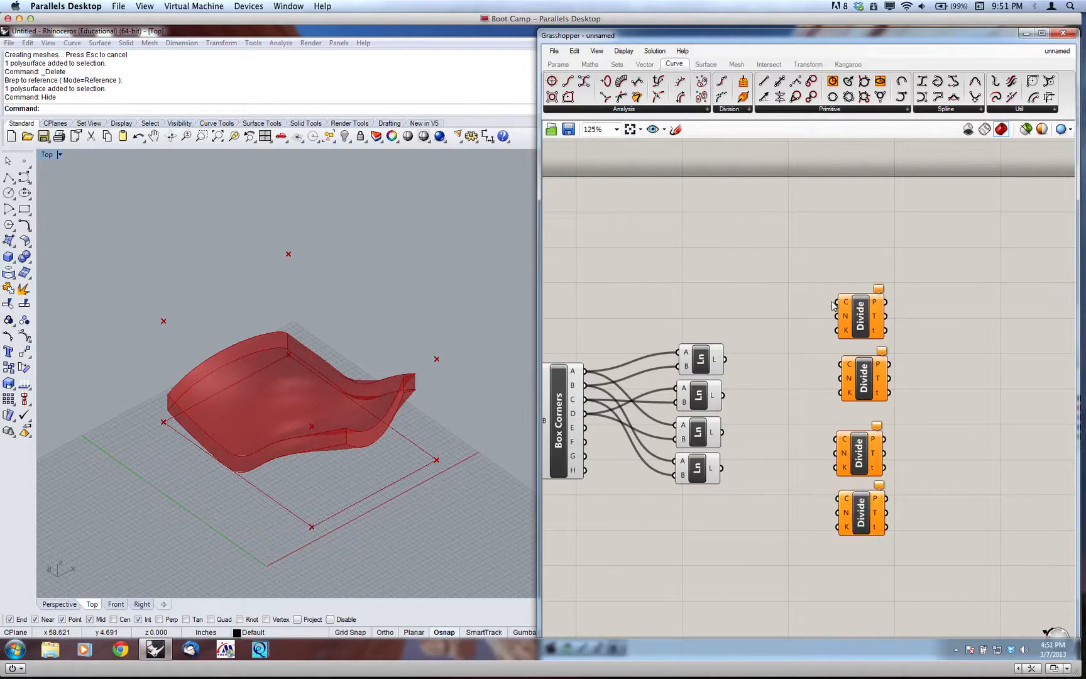
Step: Connect each Line's L output to the C input of its corresponding Divide Curve component
drag(836, 302, 722, 362)
drag(726, 361, 850, 369)
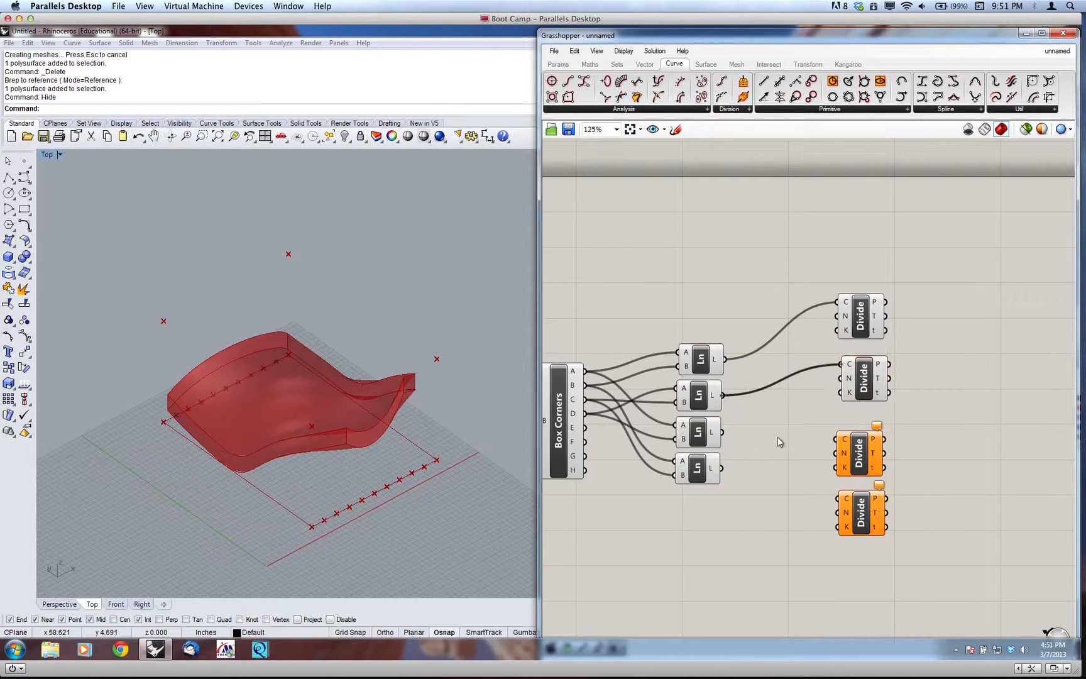
drag(722, 433, 836, 439)
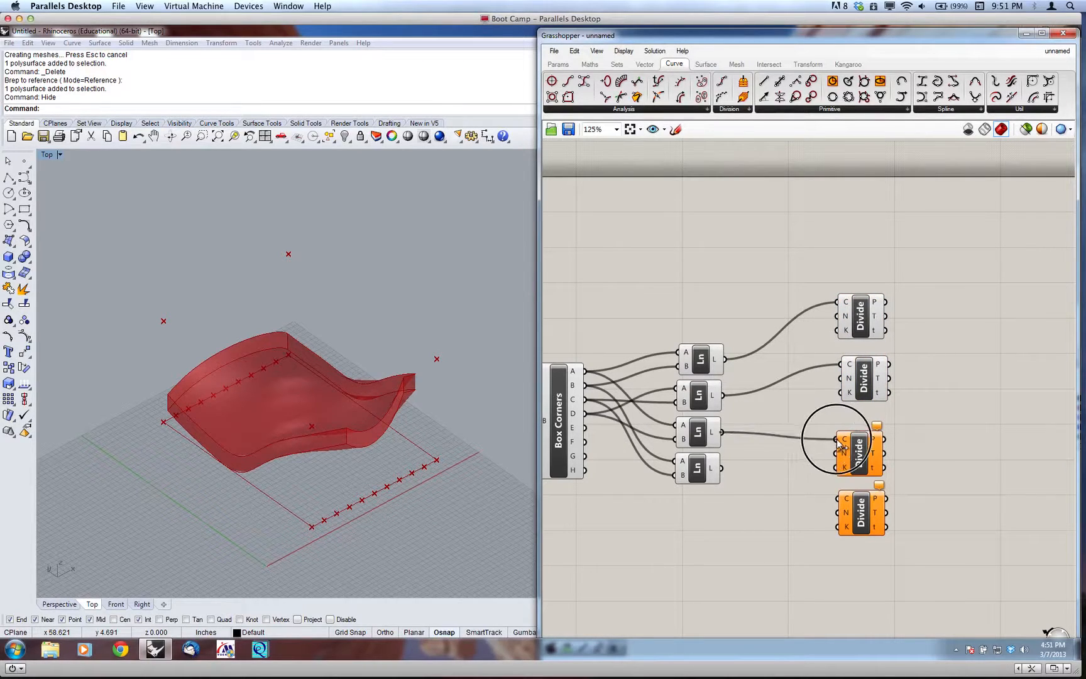
drag(721, 468, 839, 498)
Step: Align and evenly distribute the four Divide Curve components in their column
drag(894, 603, 858, 282)
click(859, 282)
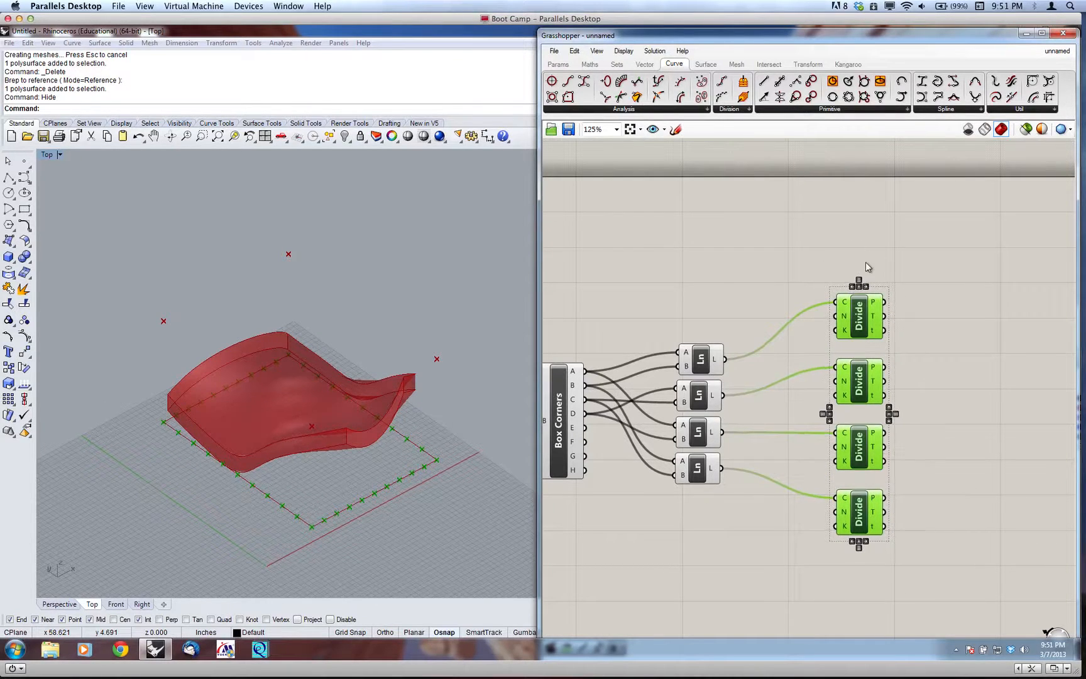
click(868, 233)
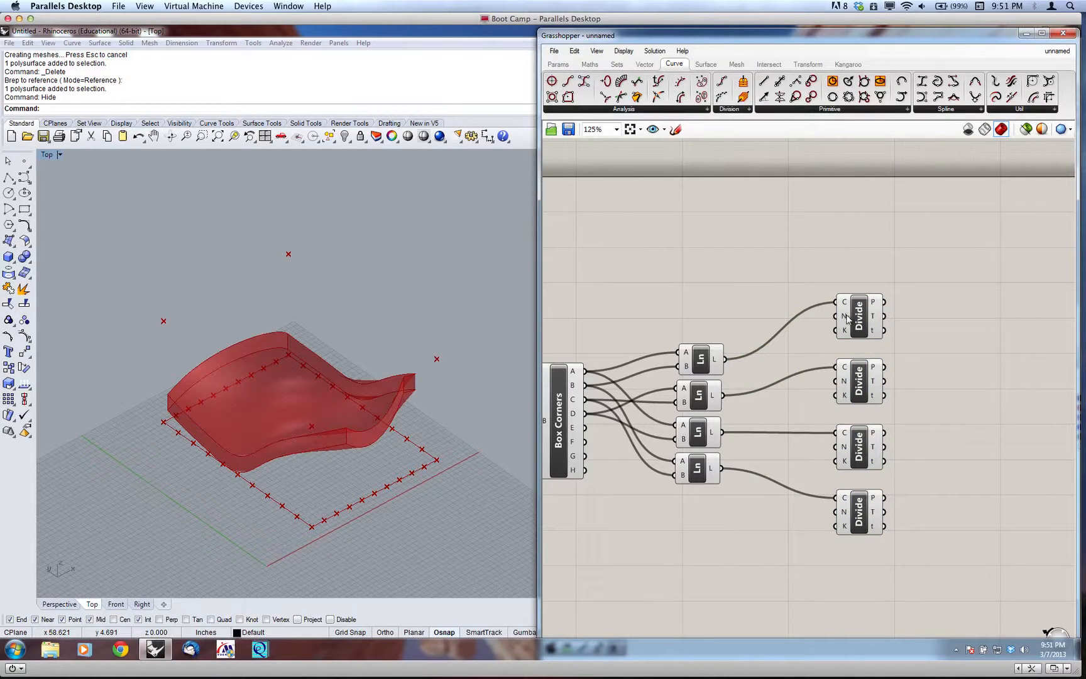
Step: Add a Number Slider to the canvas above the Box Corners and Line components
mouse_move(846, 317)
click(564, 64)
click(841, 82)
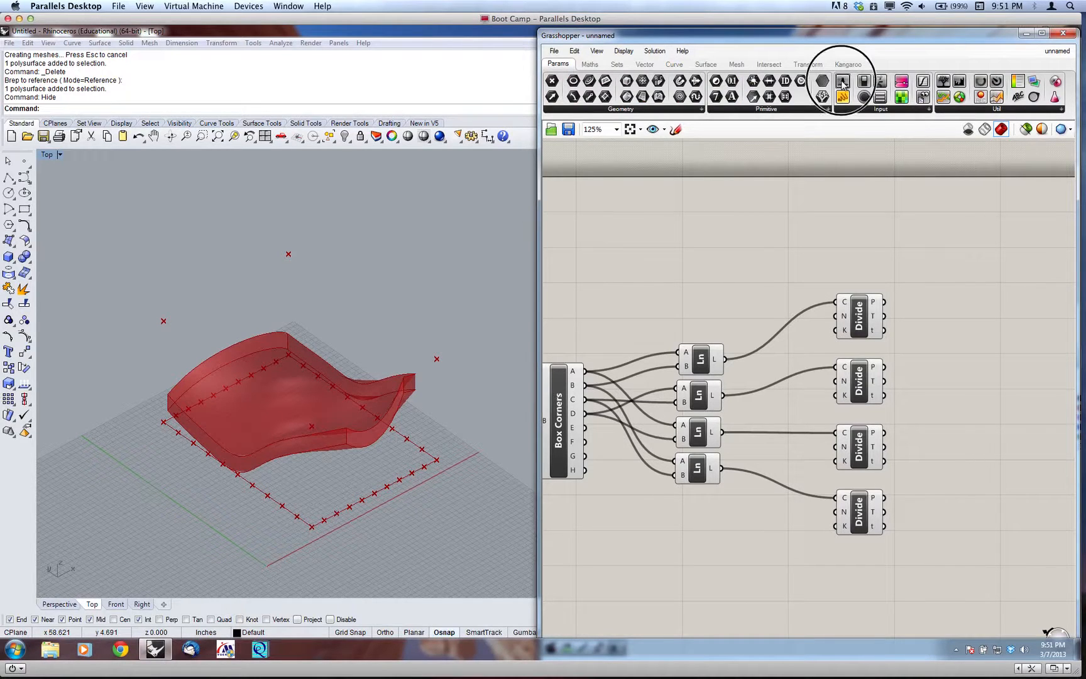
click(606, 266)
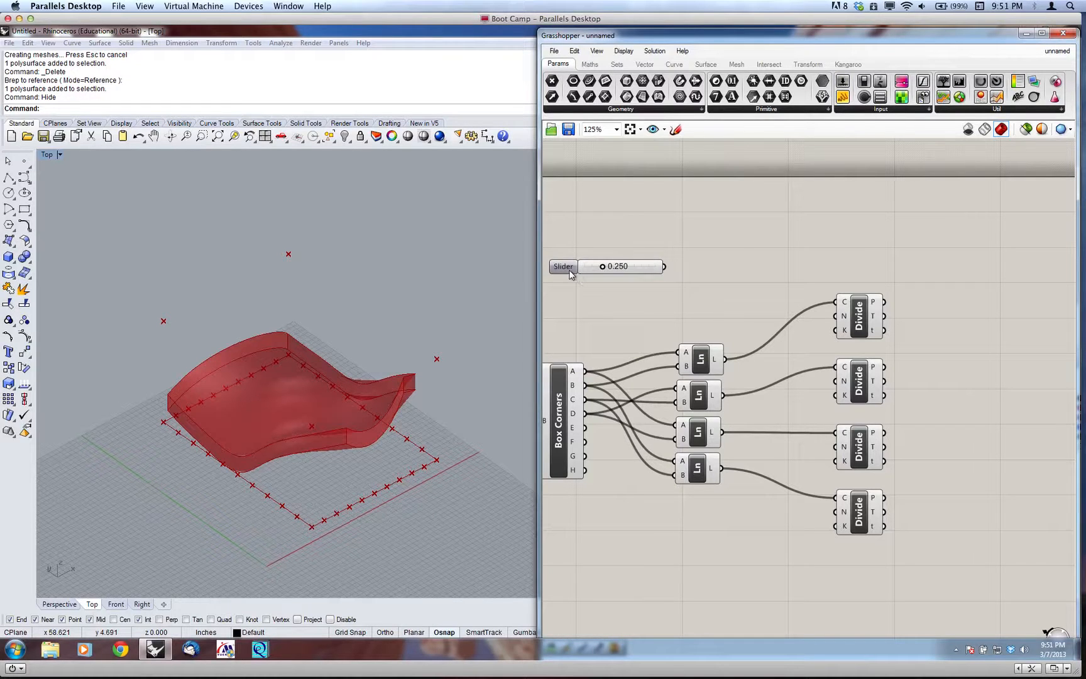
Step: Set the number slider to integer rounding with a maximum of 20, and place a copy of it directly below
click(569, 270)
right_click(569, 271)
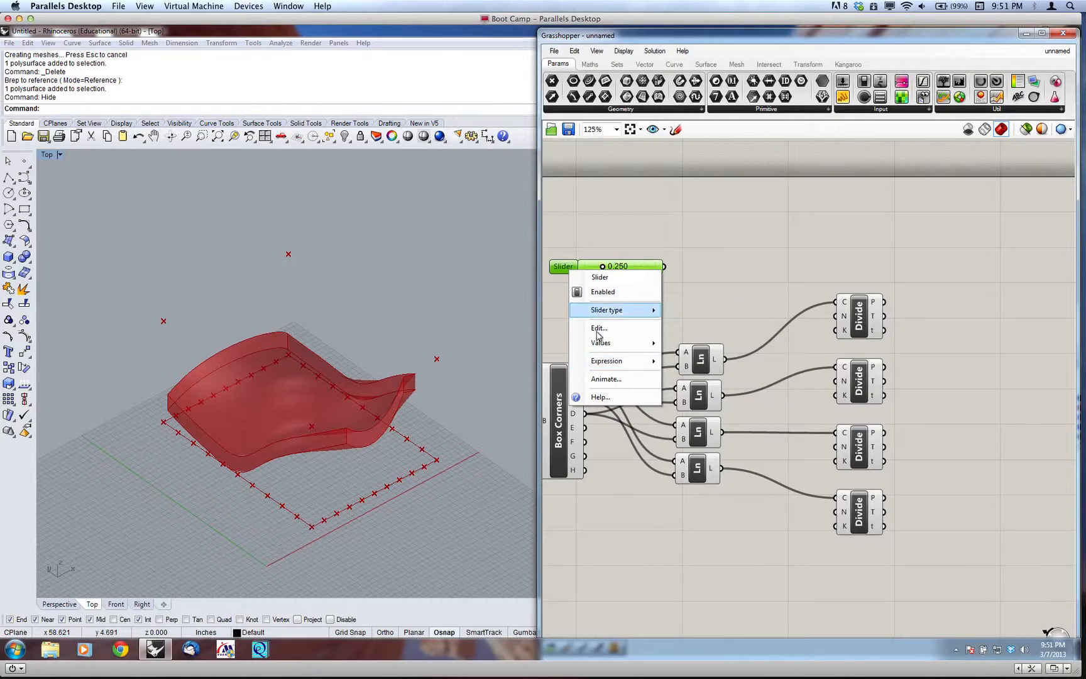
click(720, 321)
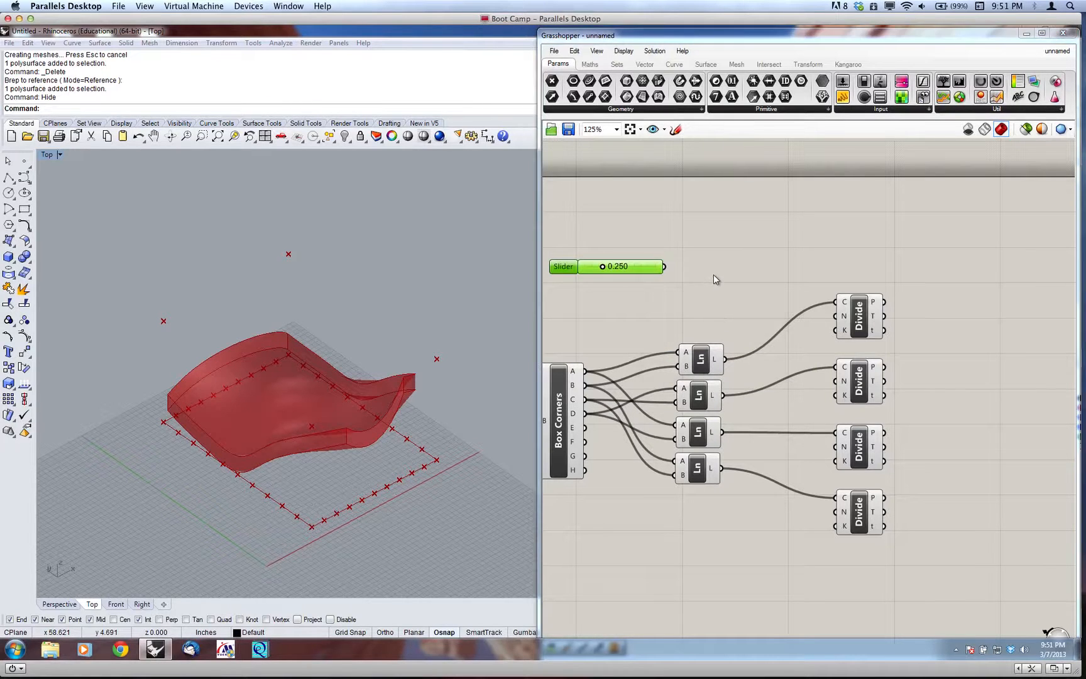
click(724, 245)
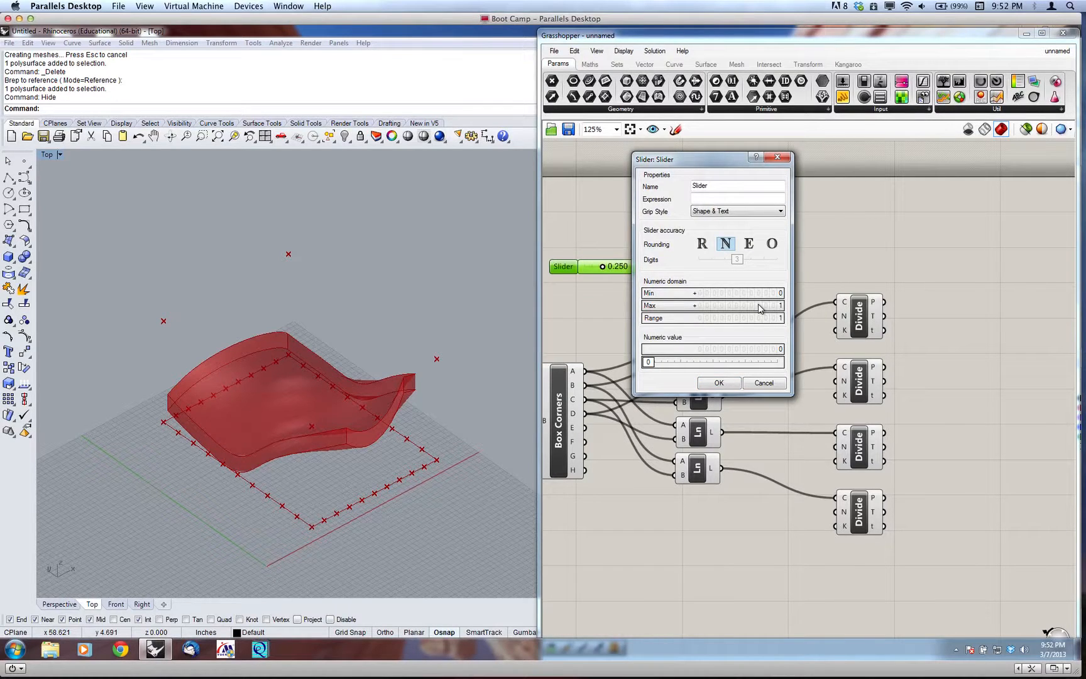
click(759, 308)
text(20)
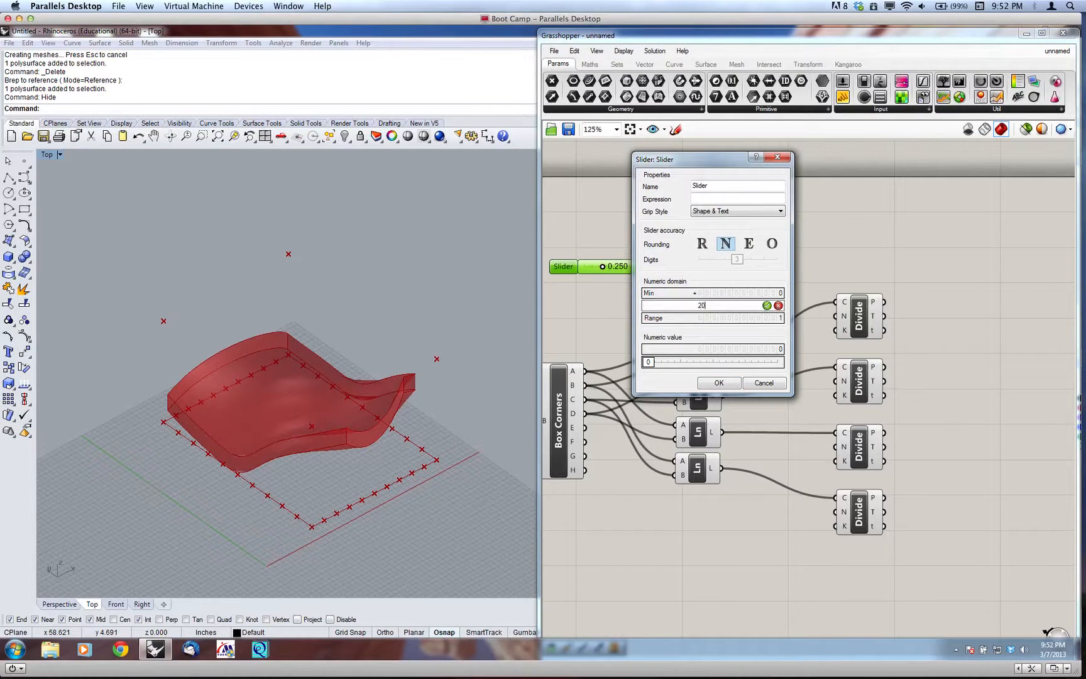
click(720, 383)
click(567, 309)
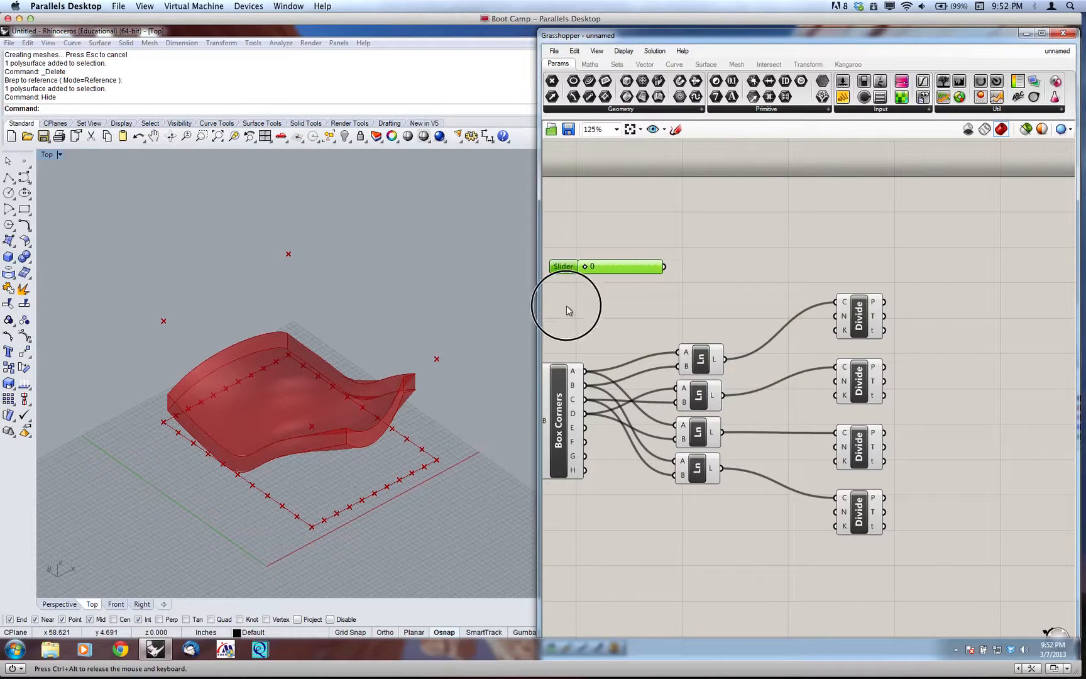
drag(567, 307, 567, 299)
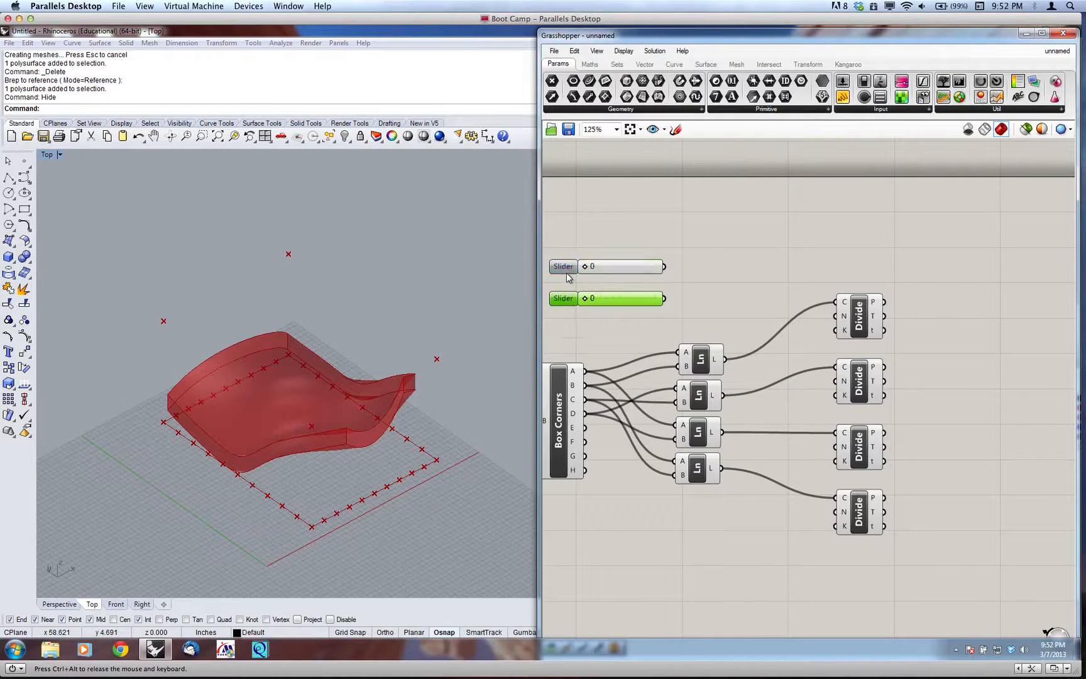
Step: Rename the upper slider "Number of Ribs (x)"
click(565, 270)
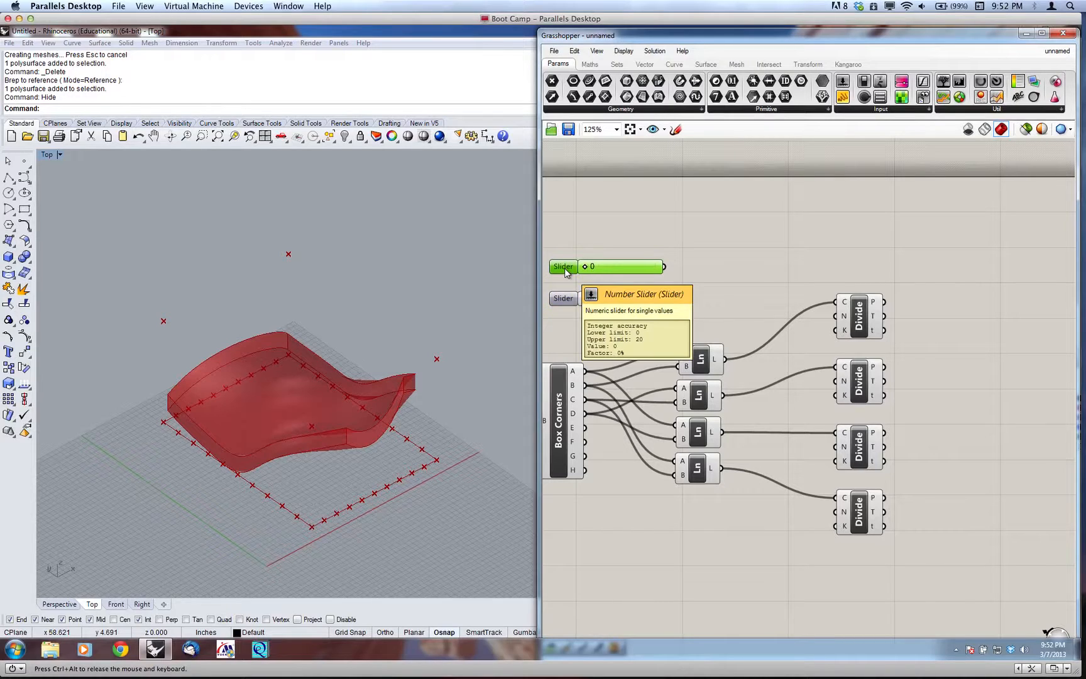
right_click(565, 270)
double_click(587, 275)
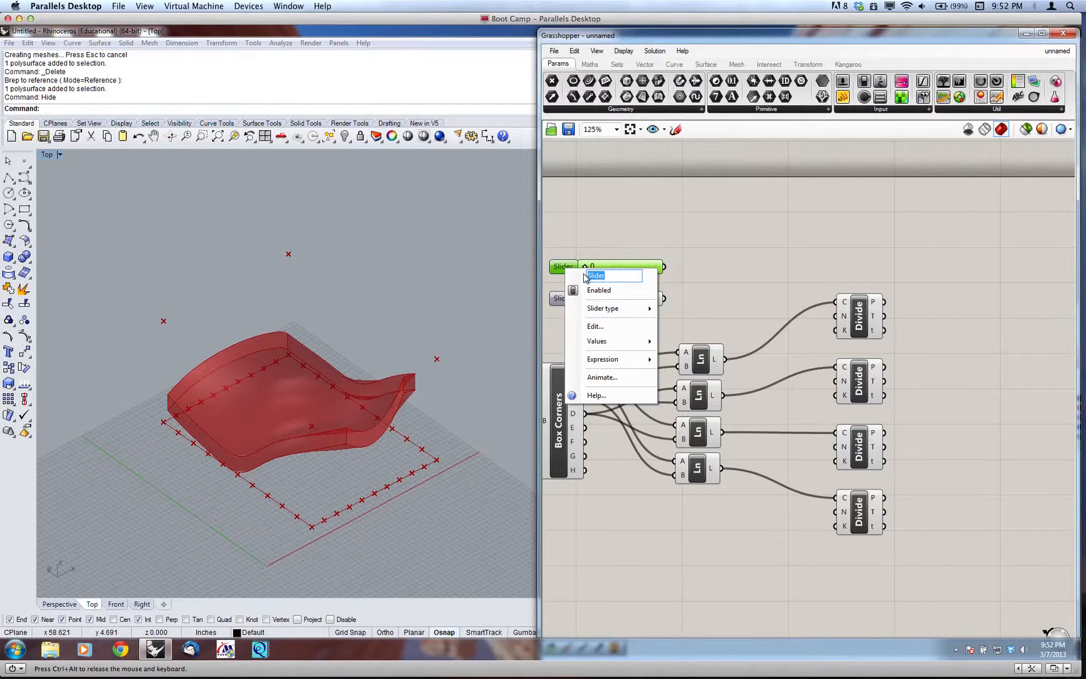
text(Numberof)
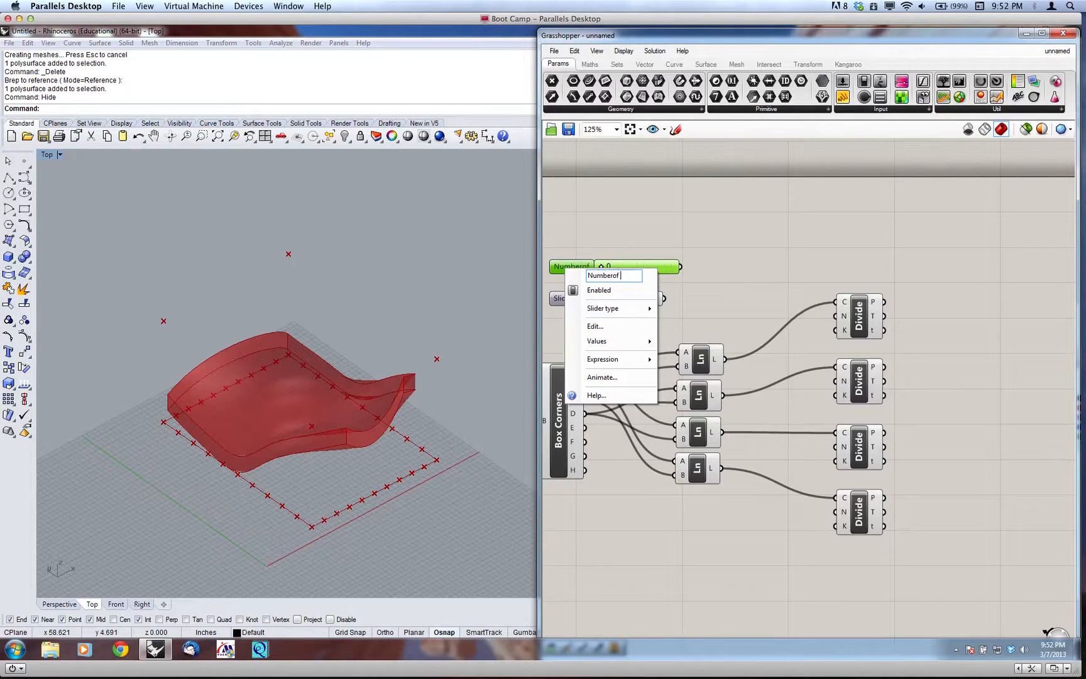
key(BackSpace)
key(BackSpace)
text(of Ribs (x))
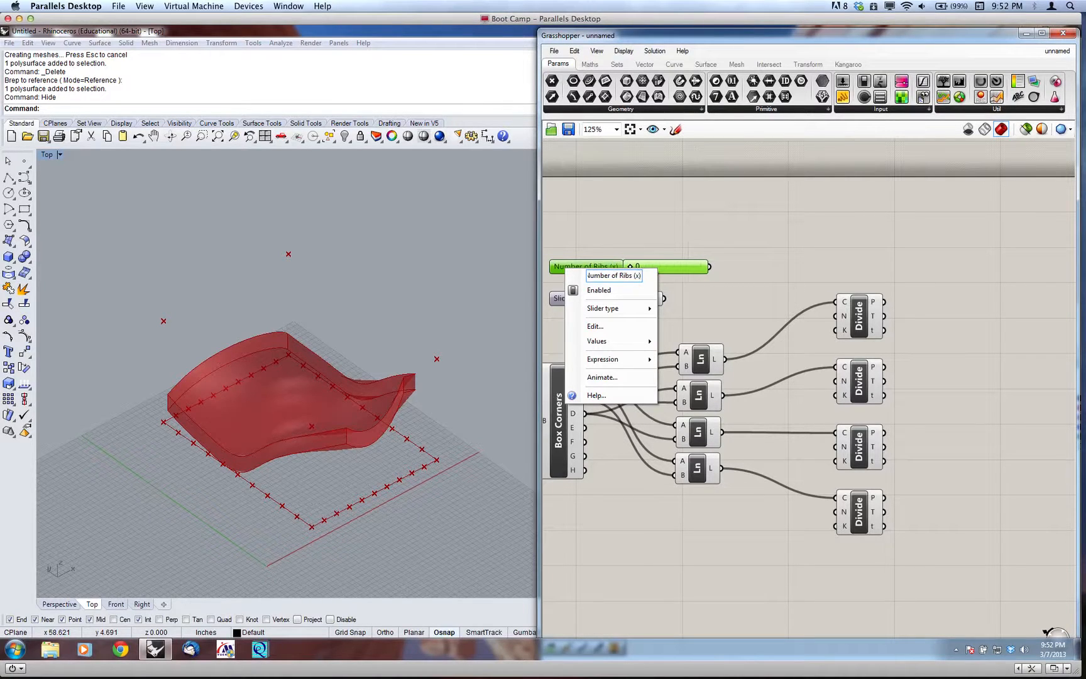
click(614, 281)
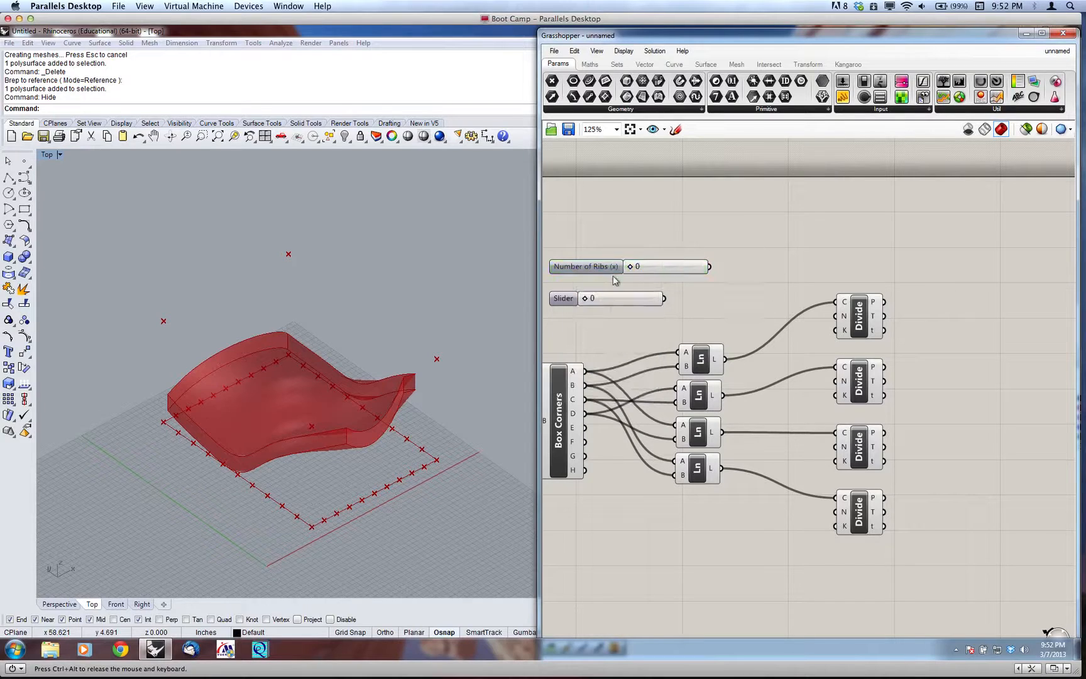
Step: Rename the lower slider "Number of Ribs (y)"
click(571, 304)
right_click(571, 301)
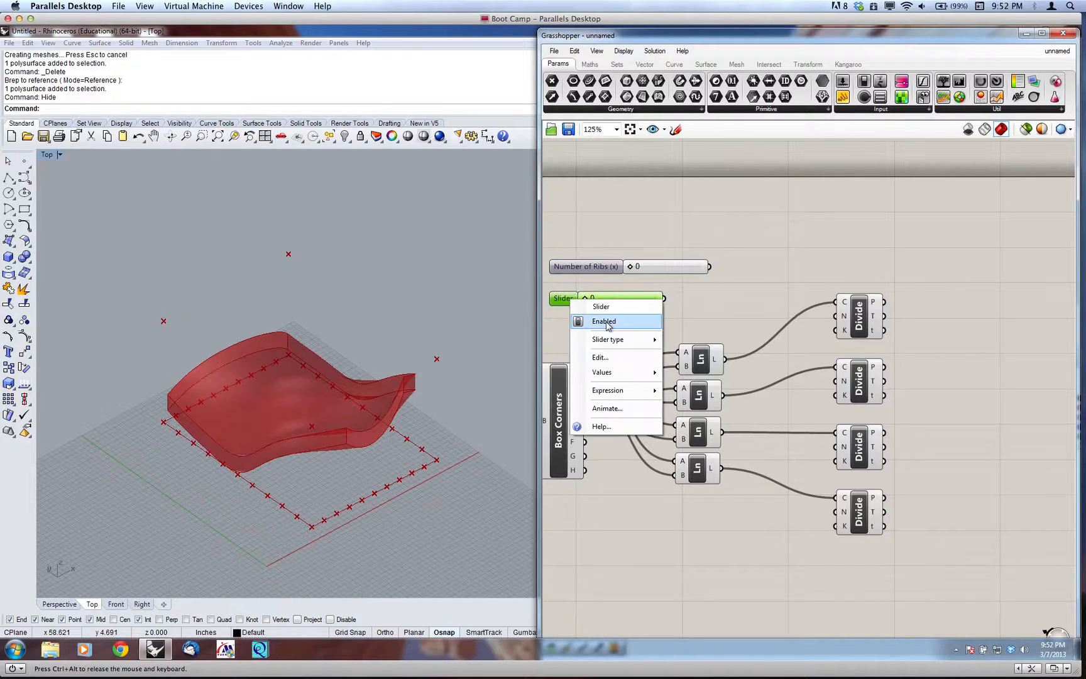
double_click(623, 312)
text(Number)
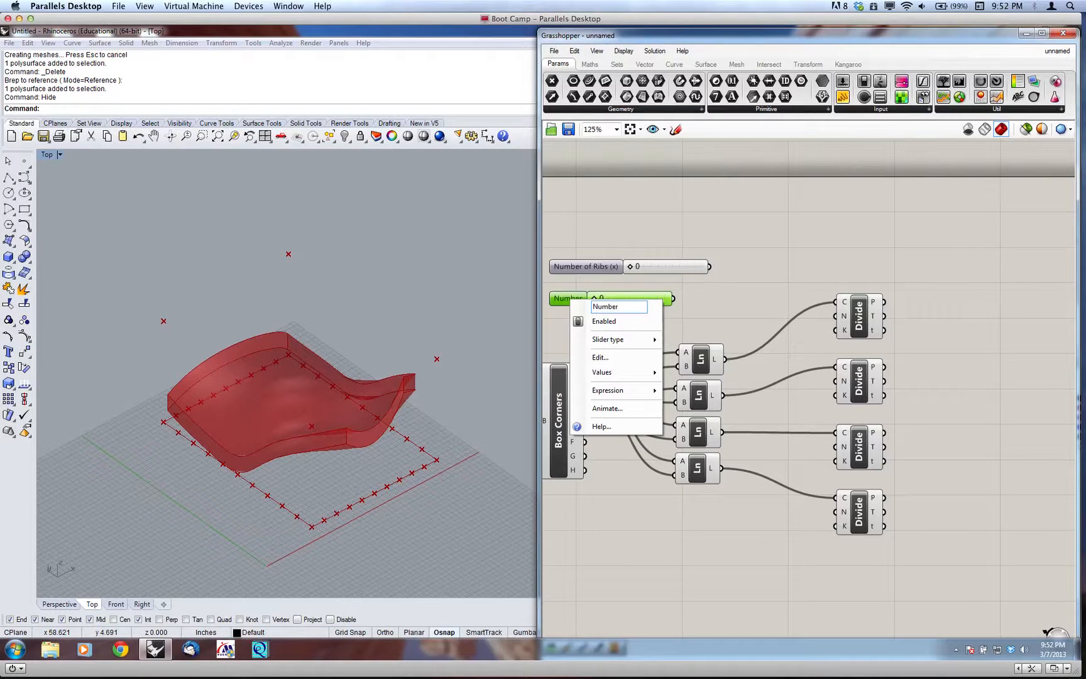
text( of Ribs (y)
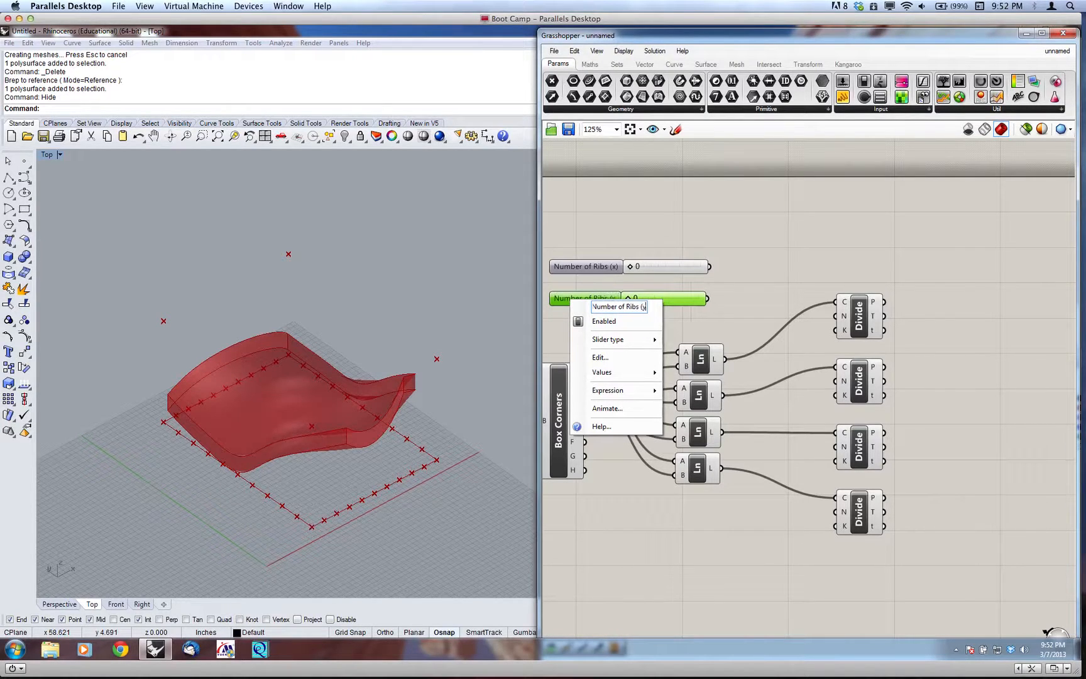
text())
click(768, 294)
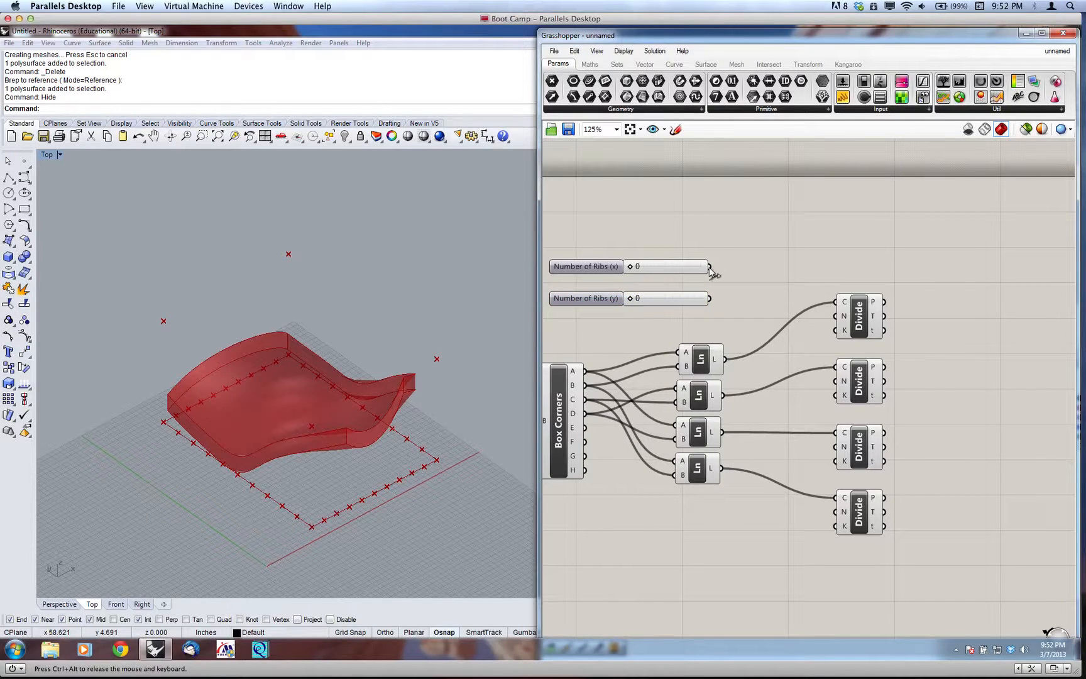
Step: Connect the Number of Ribs (x) slider to the N inputs of the upper two Divide Curve components
click(700, 361)
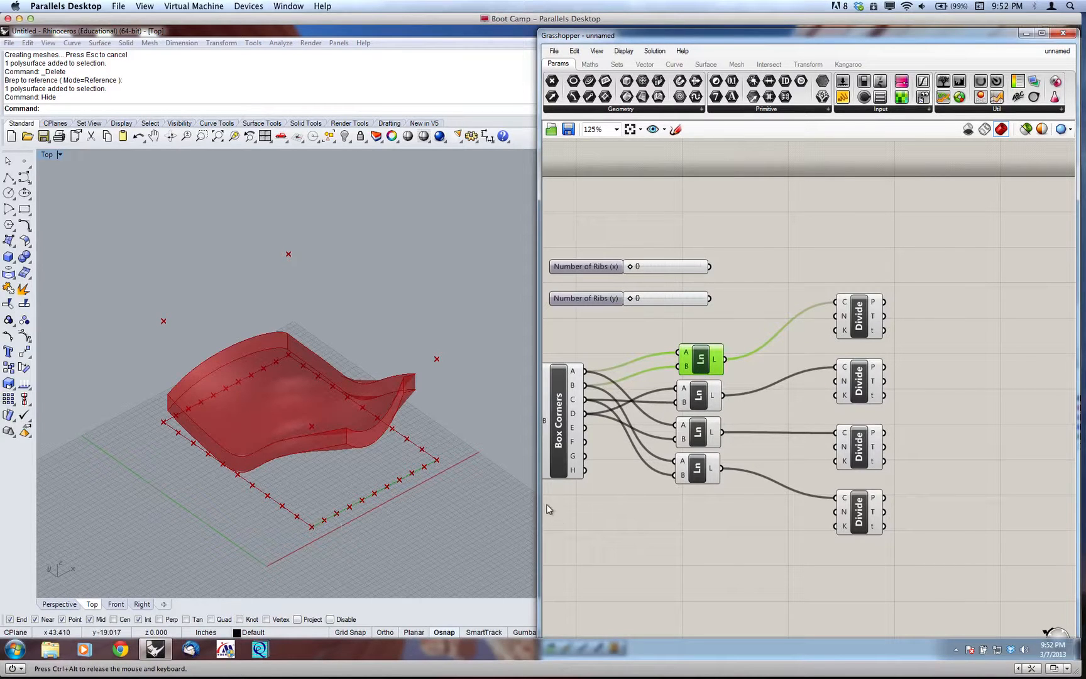
click(705, 406)
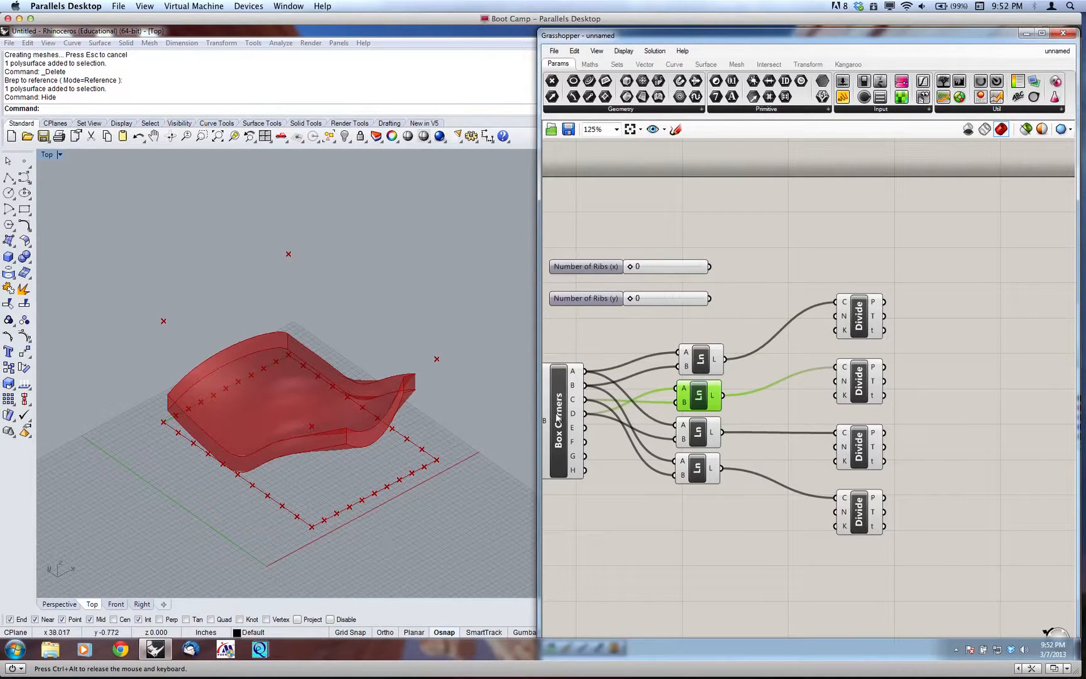
click(700, 366)
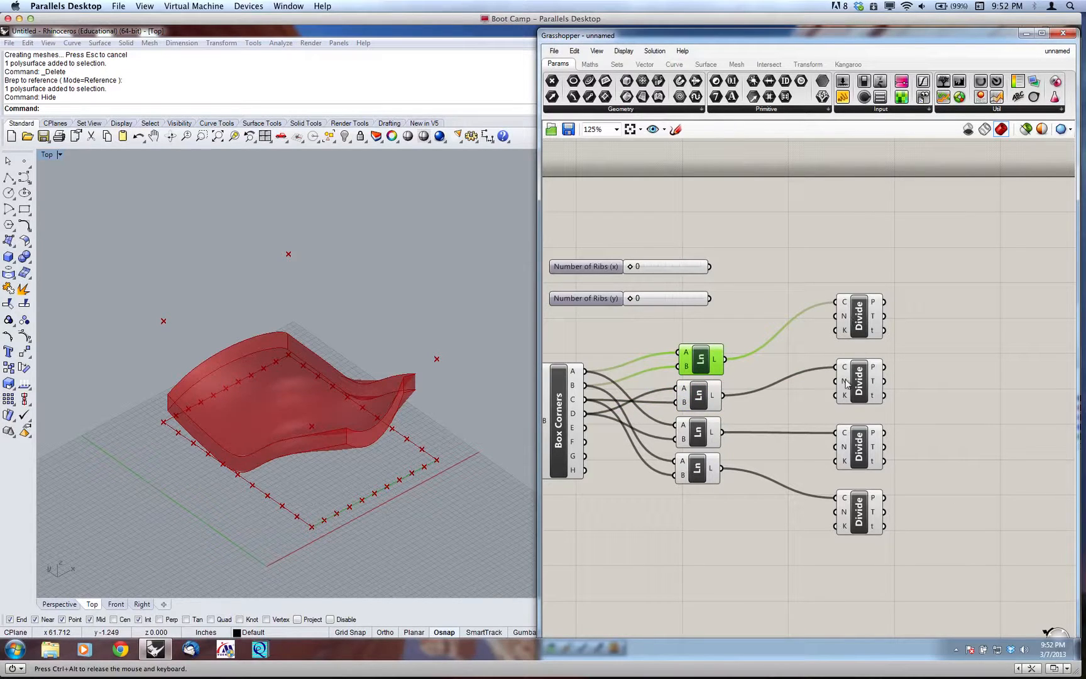
mouse_move(846, 380)
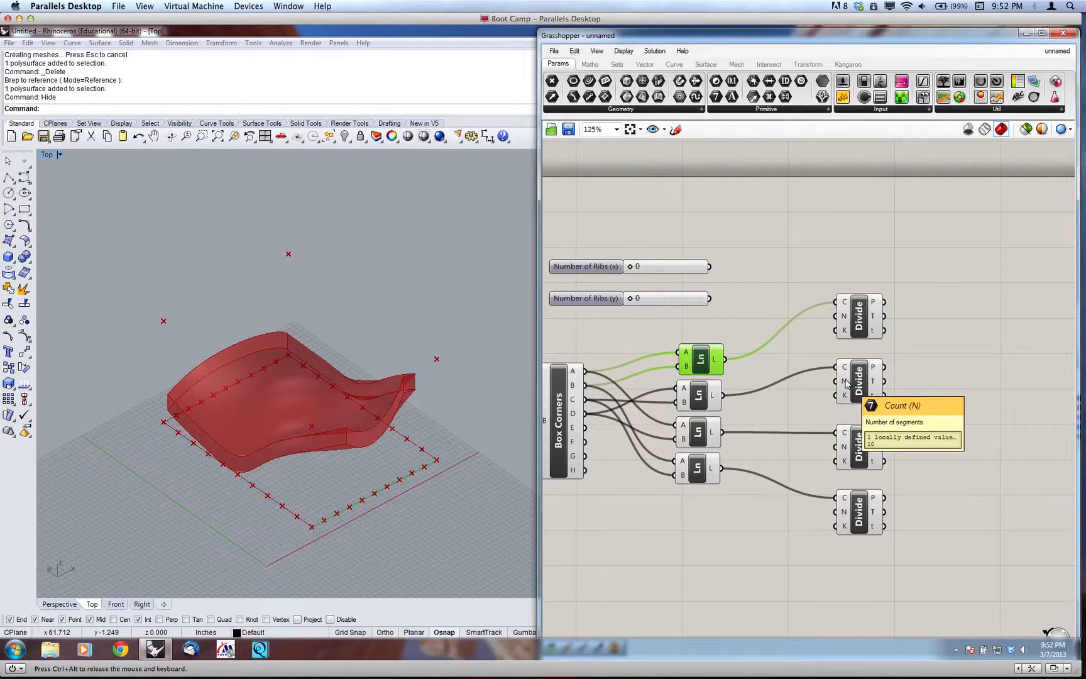
click(859, 322)
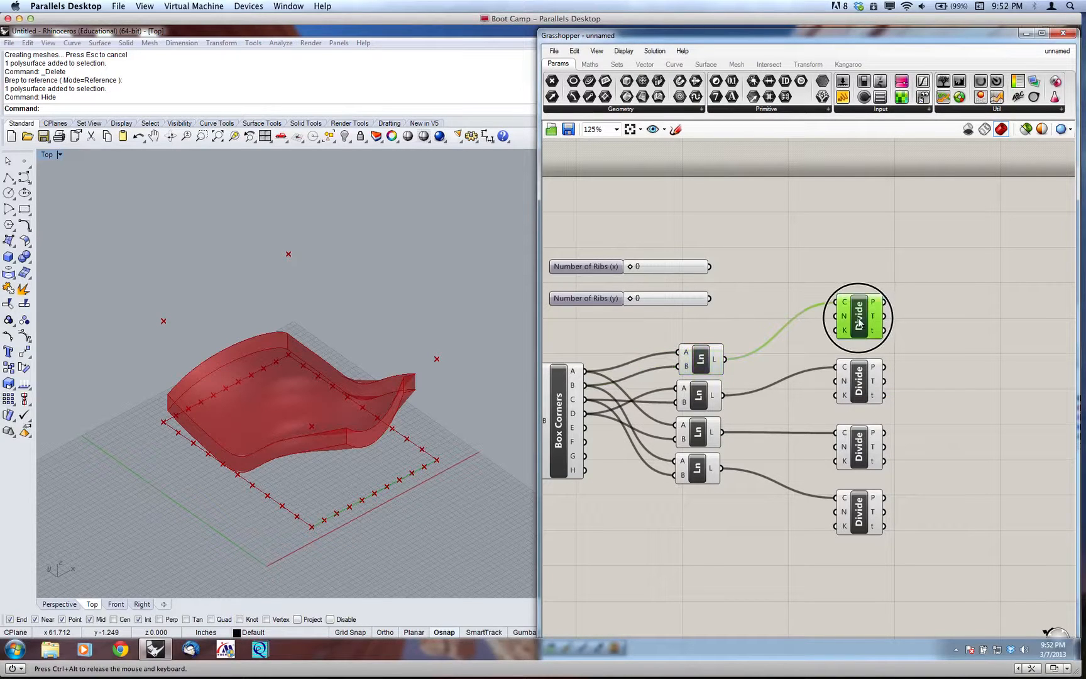
drag(858, 322, 865, 322)
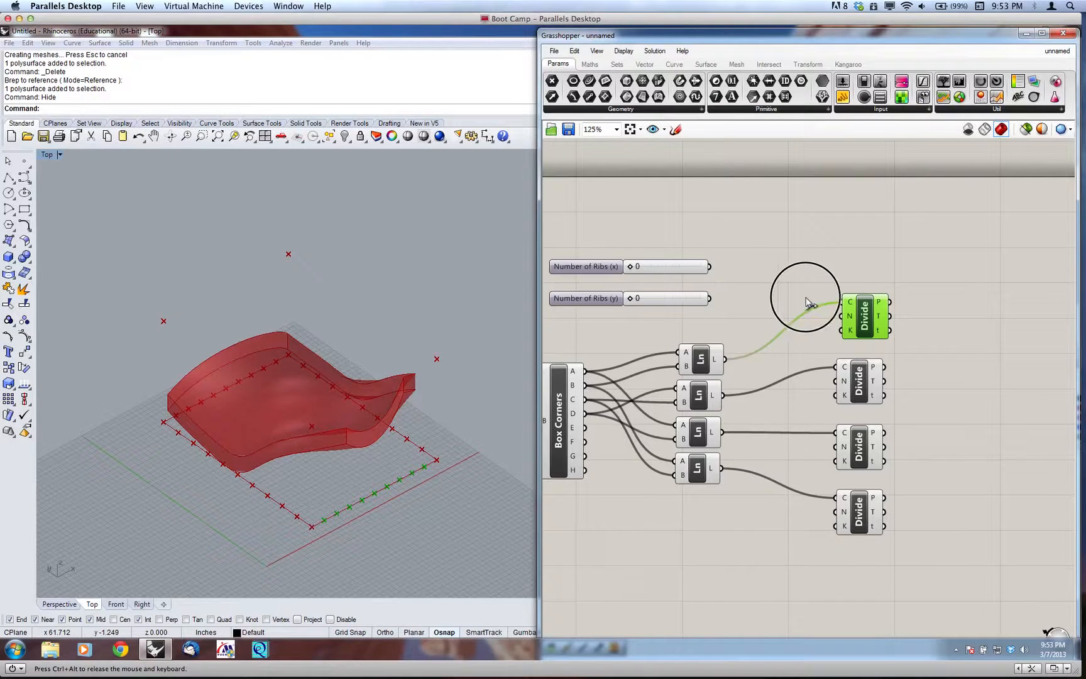
drag(809, 303, 844, 317)
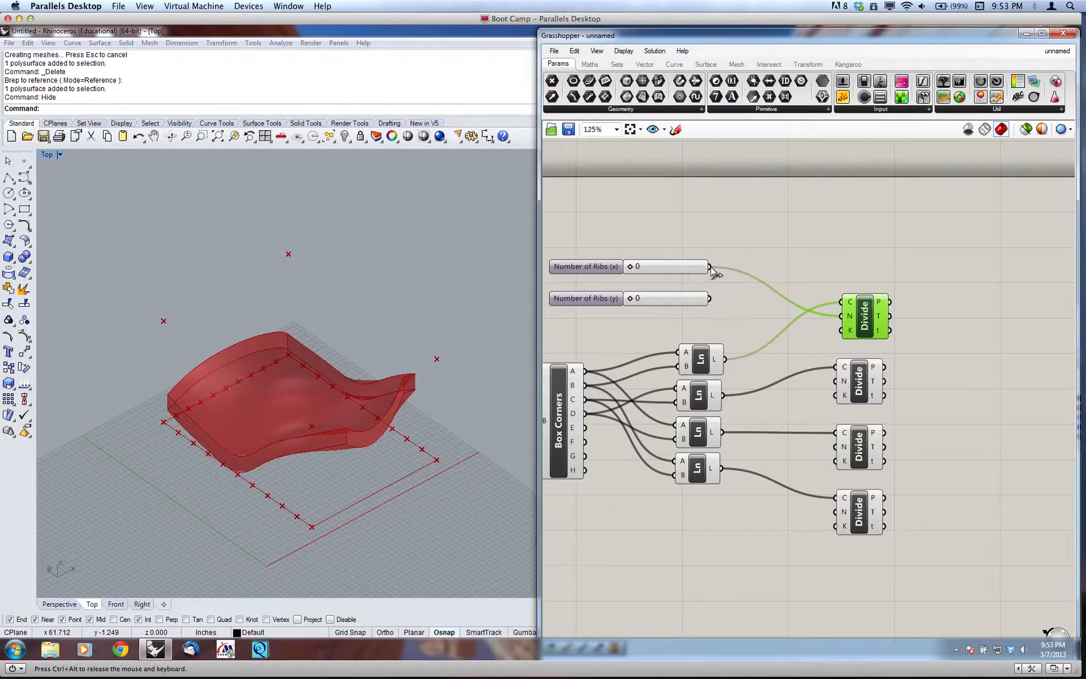
drag(710, 267, 826, 384)
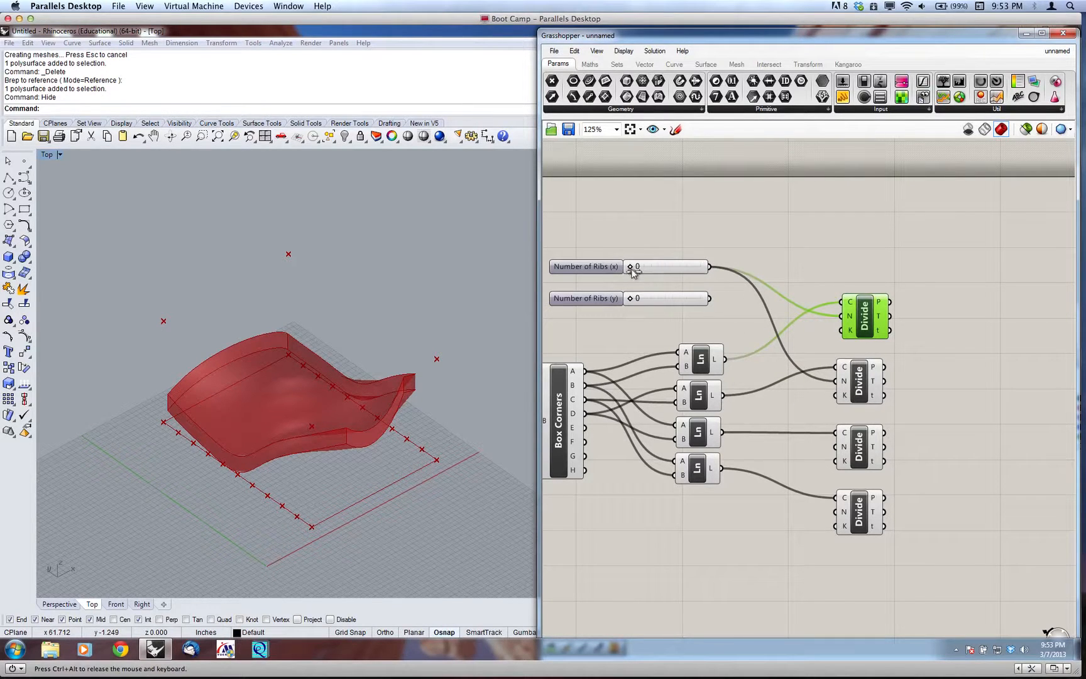
Step: Set the Number of Ribs (x) slider to 4
drag(632, 271, 633, 269)
double_click(663, 266)
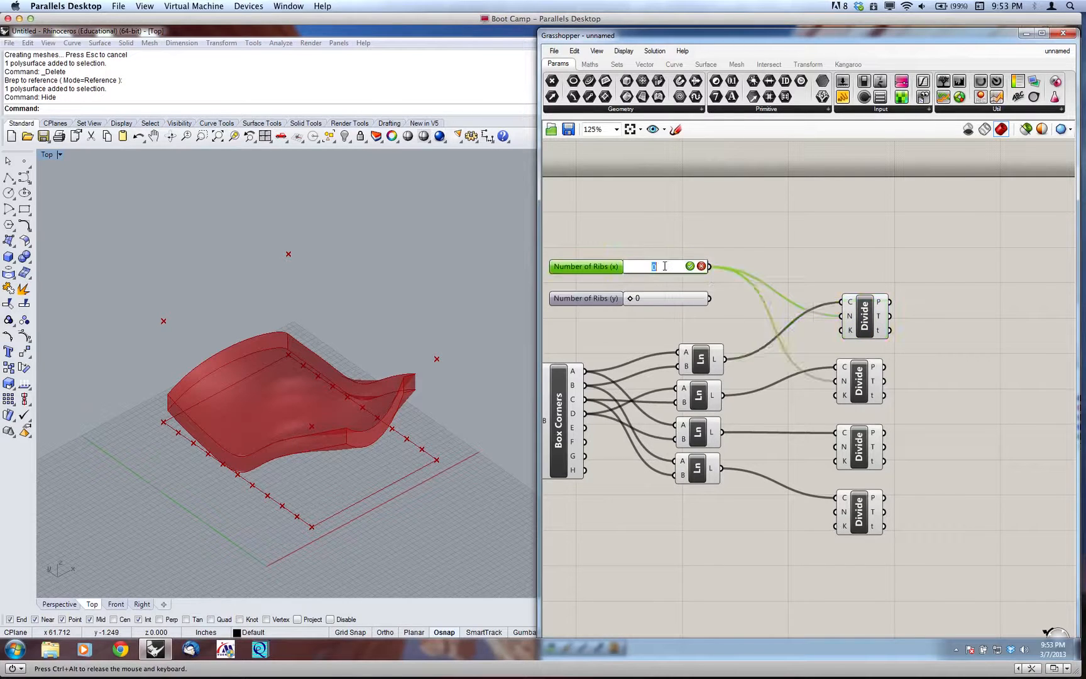
text(4)
key(Return)
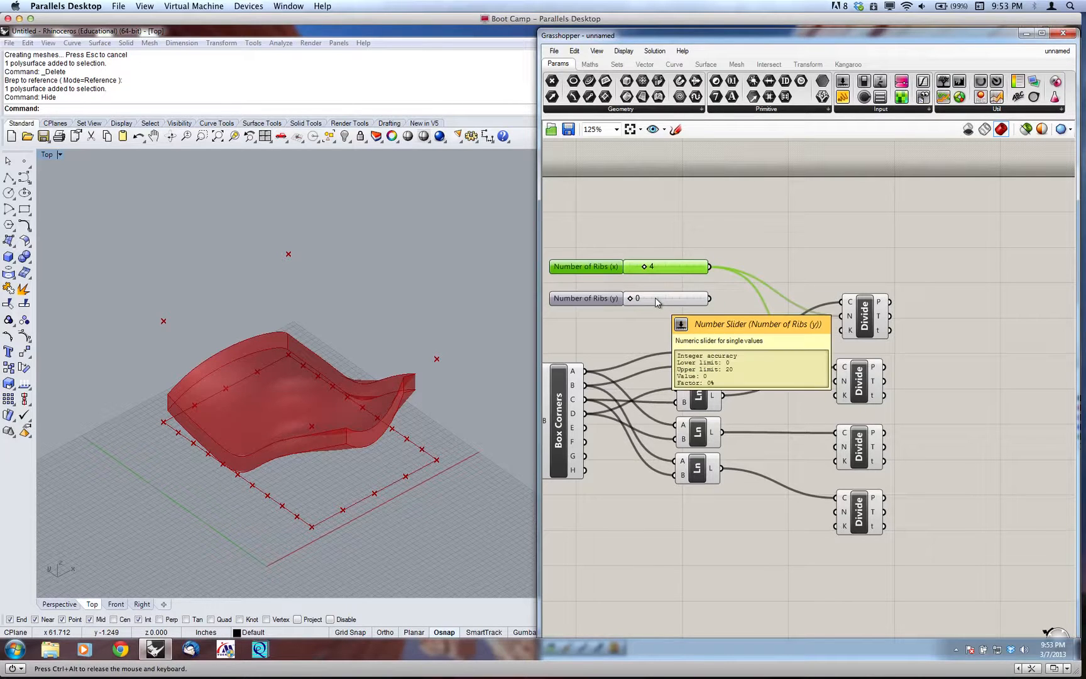
Step: Connect the Number of Ribs (y) slider to the N inputs of the lower two Divide Curve components
click(711, 300)
drag(712, 301, 840, 446)
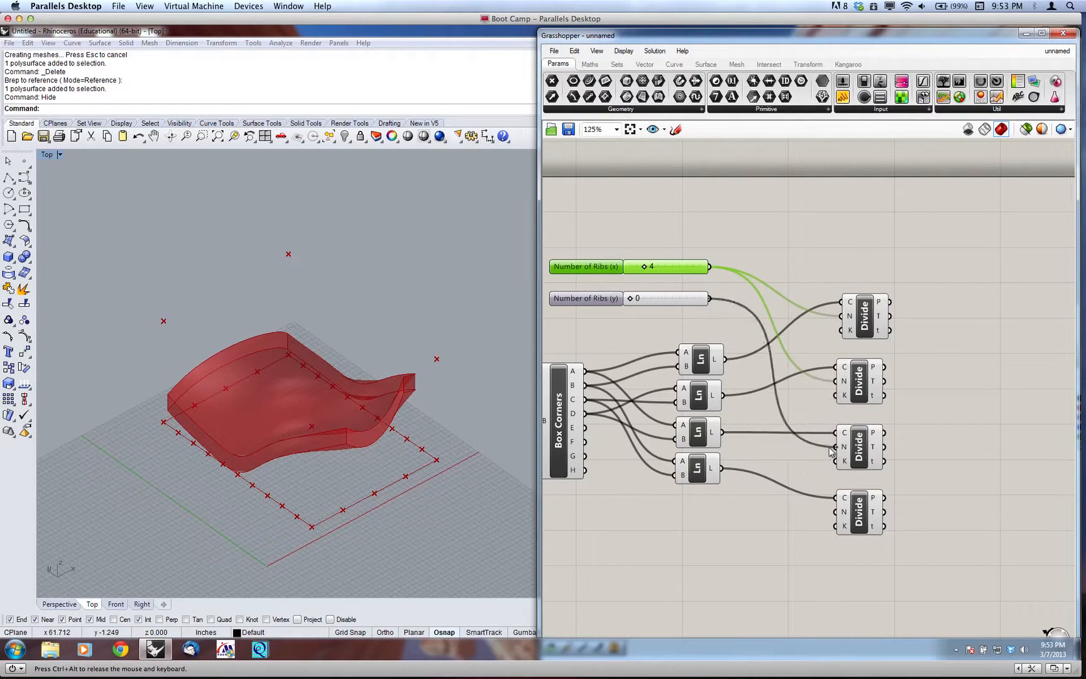
drag(708, 298, 837, 511)
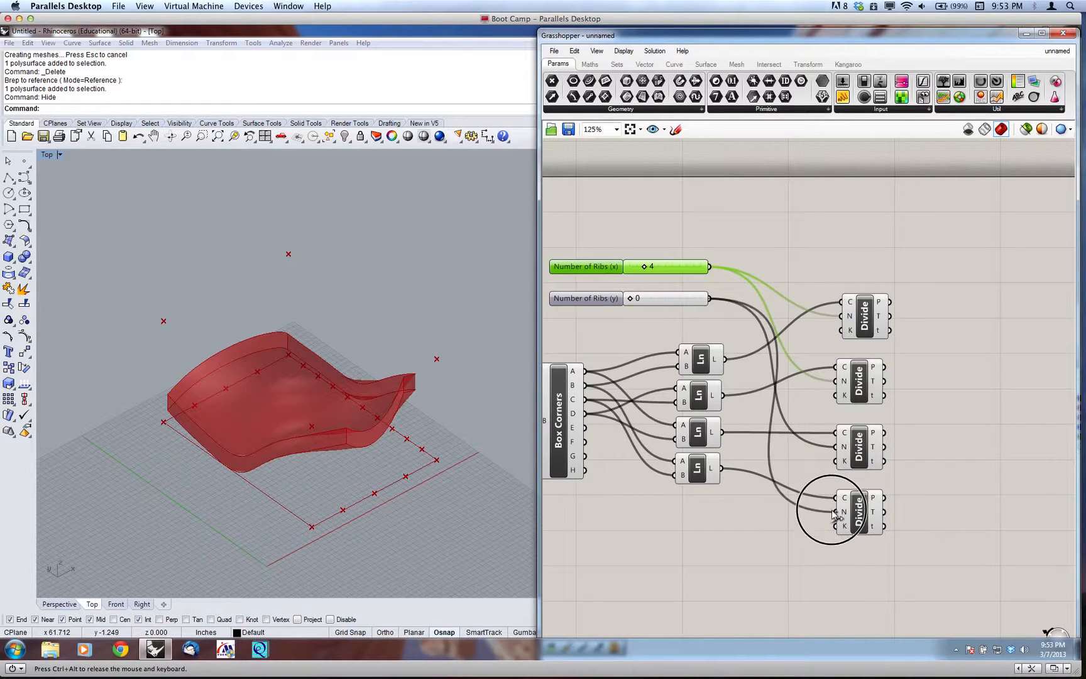
Step: Set the Number of Ribs (y) slider to 5
click(647, 298)
drag(649, 301, 650, 299)
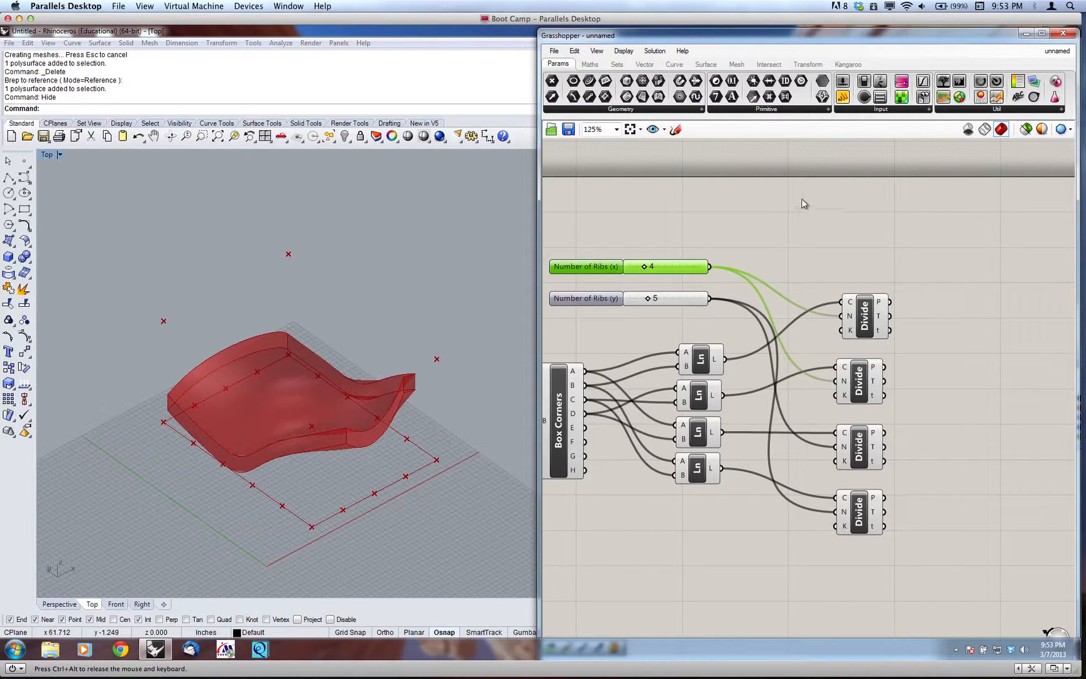
click(895, 231)
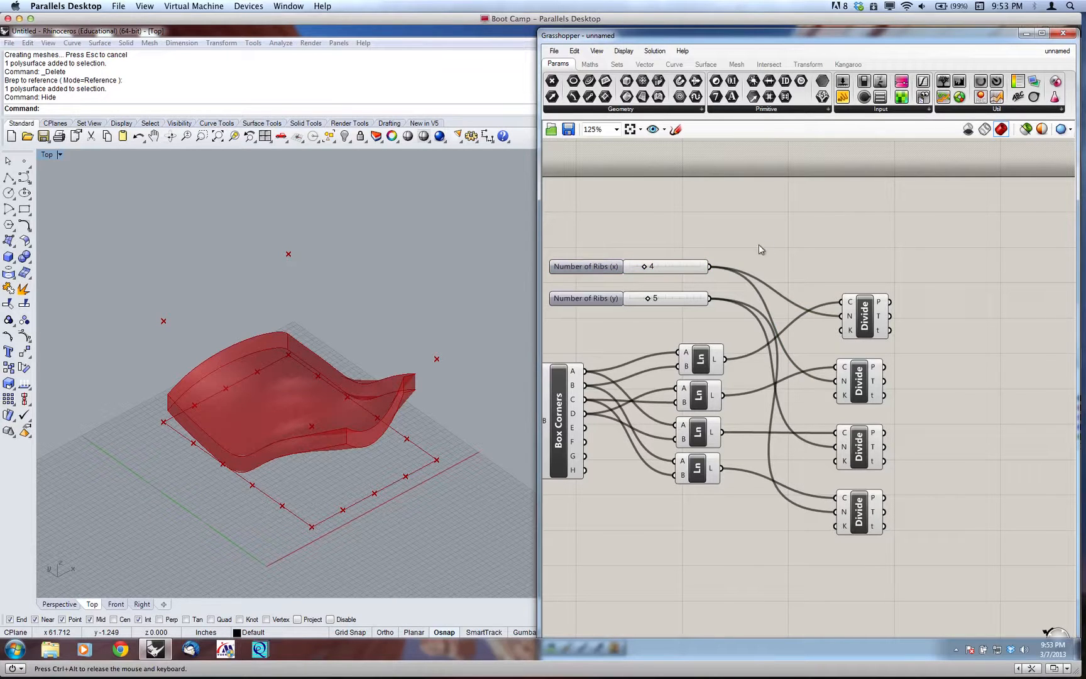
Step: Add another Number Slider to the canvas above the two Number of Ribs sliders
right_drag(826, 228, 887, 214)
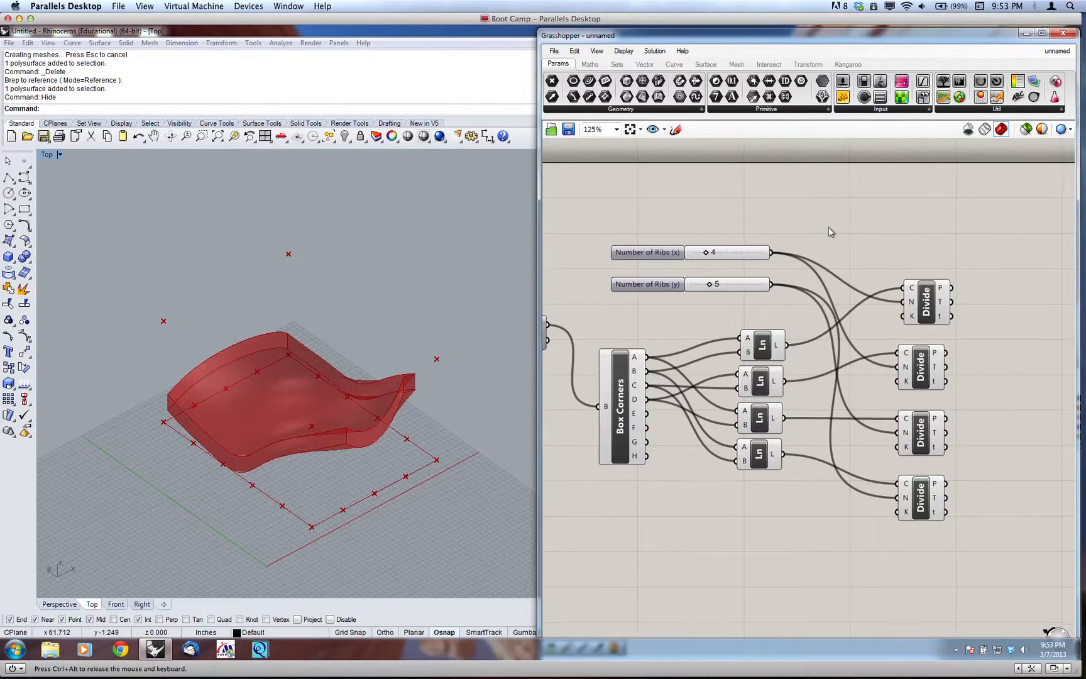
mouse_move(1024, 248)
right_down()
mouse_move(979, 264)
mouse_move(1039, 259)
right_up()
drag(838, 77, 749, 225)
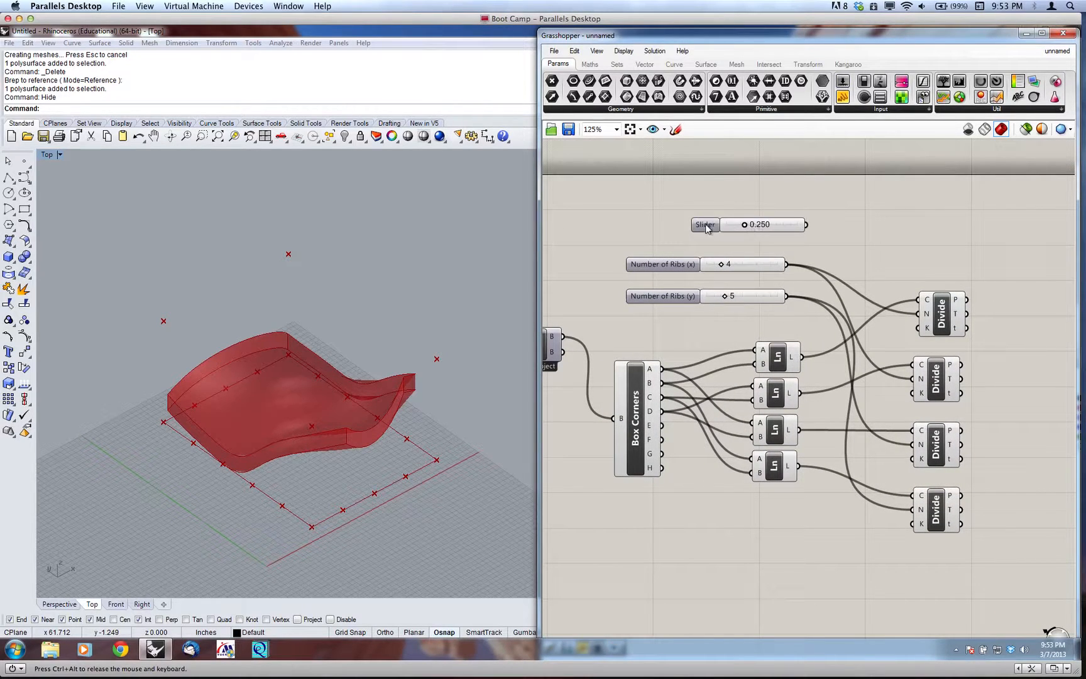
Step: Rename the new number slider to Rib Thickness (T)
click(708, 226)
right_click(708, 226)
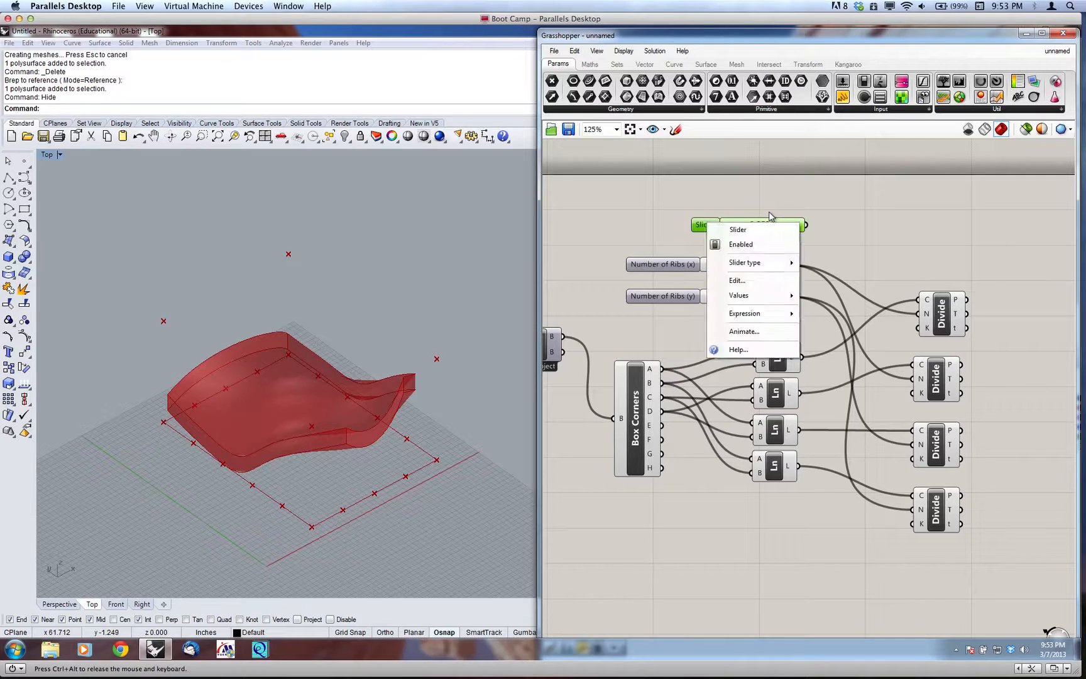
click(723, 230)
key(ctrl+a)
text(a)
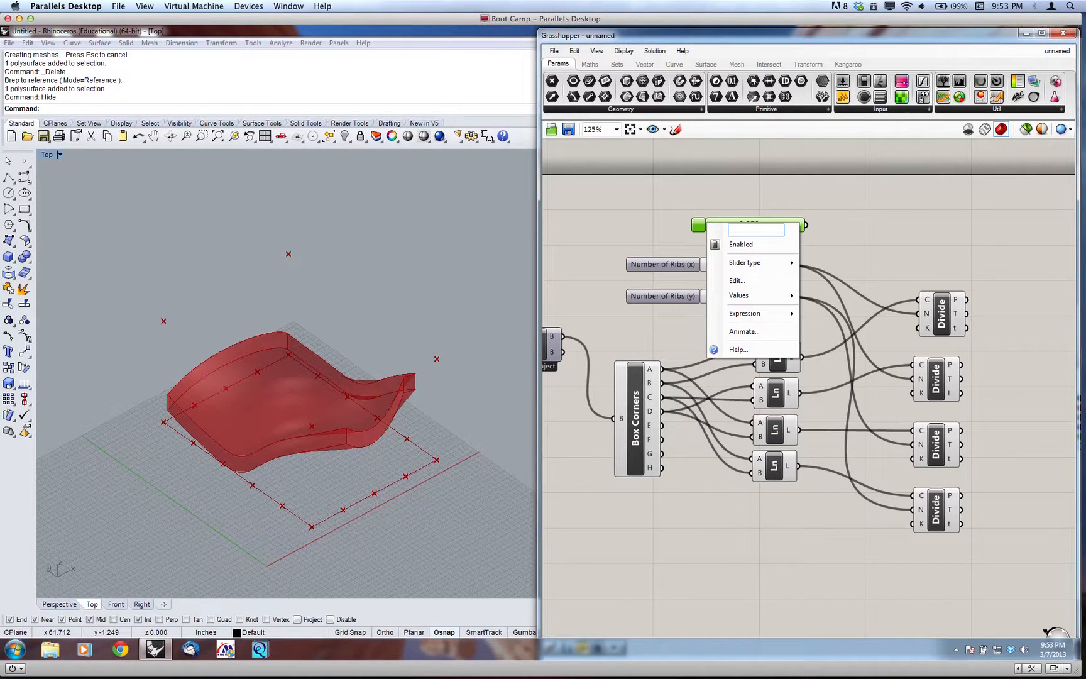
text(Rib Thickness)
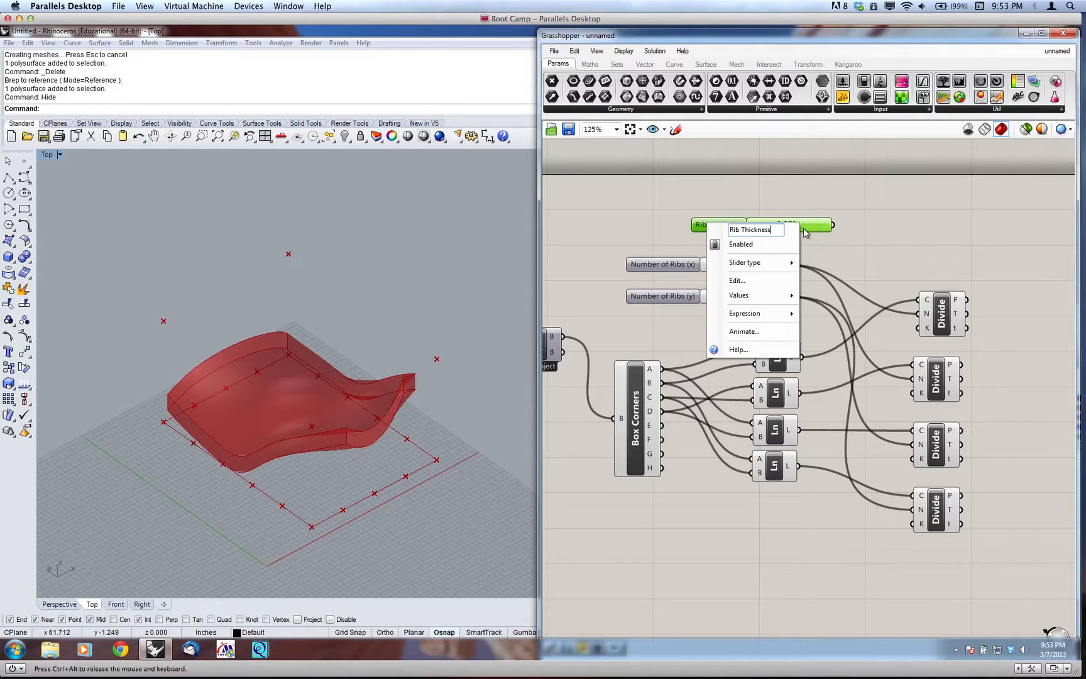
text( (T)
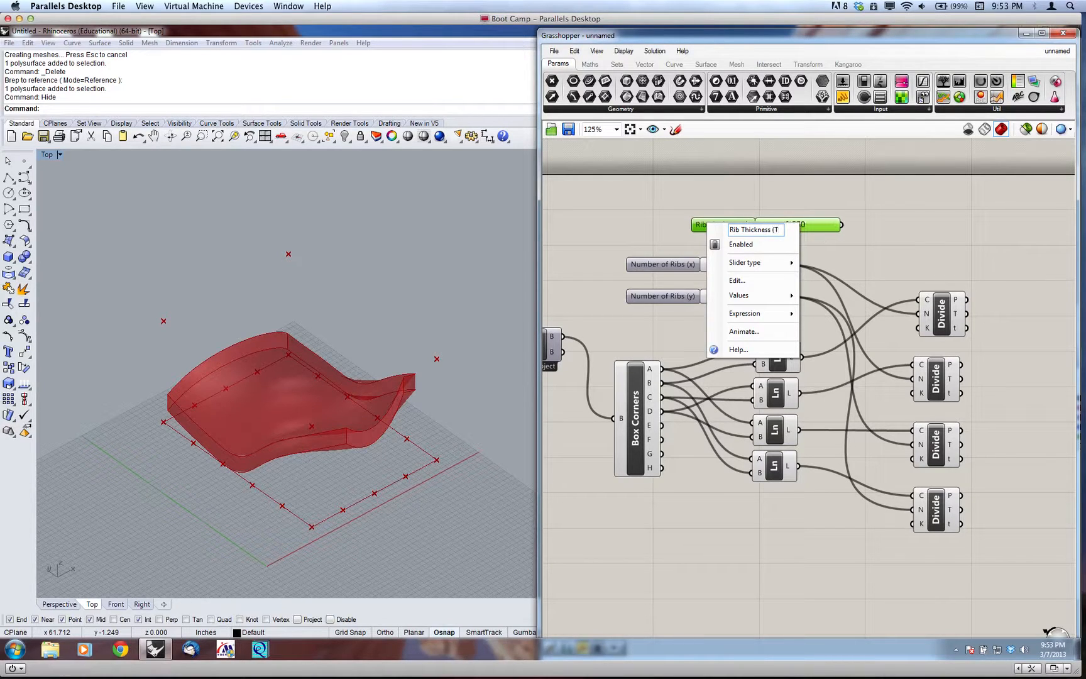
text())
key(Return)
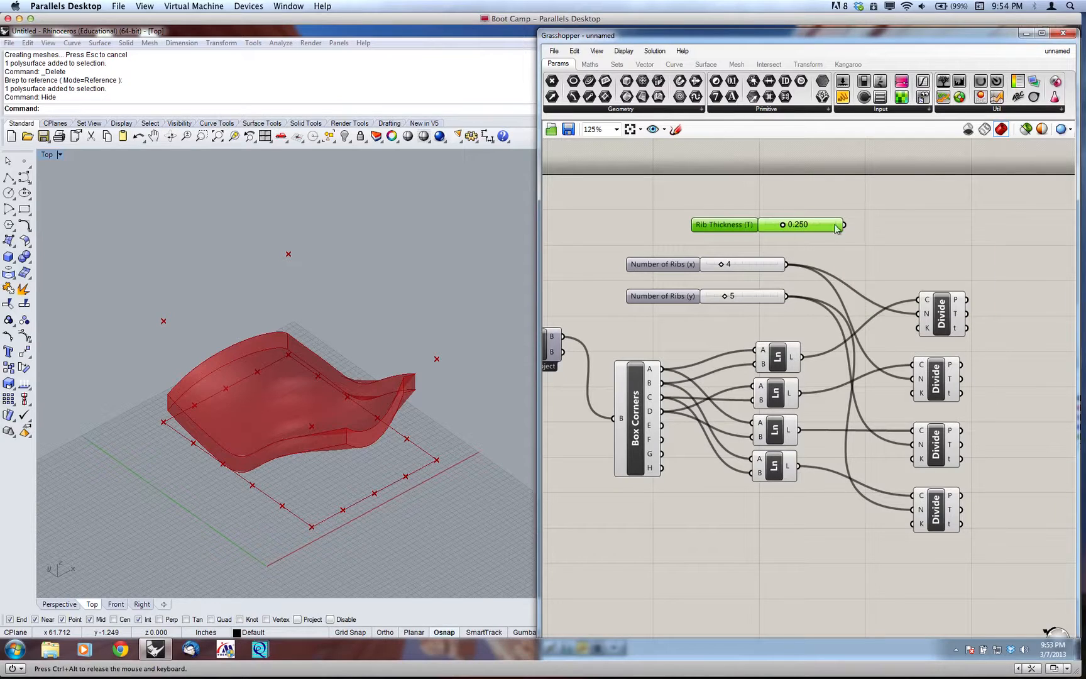
click(922, 215)
Step: Add two Line components beyond the Divide Curve components, one beside the upper pair and one beside the lower pair
right_drag(928, 233, 899, 231)
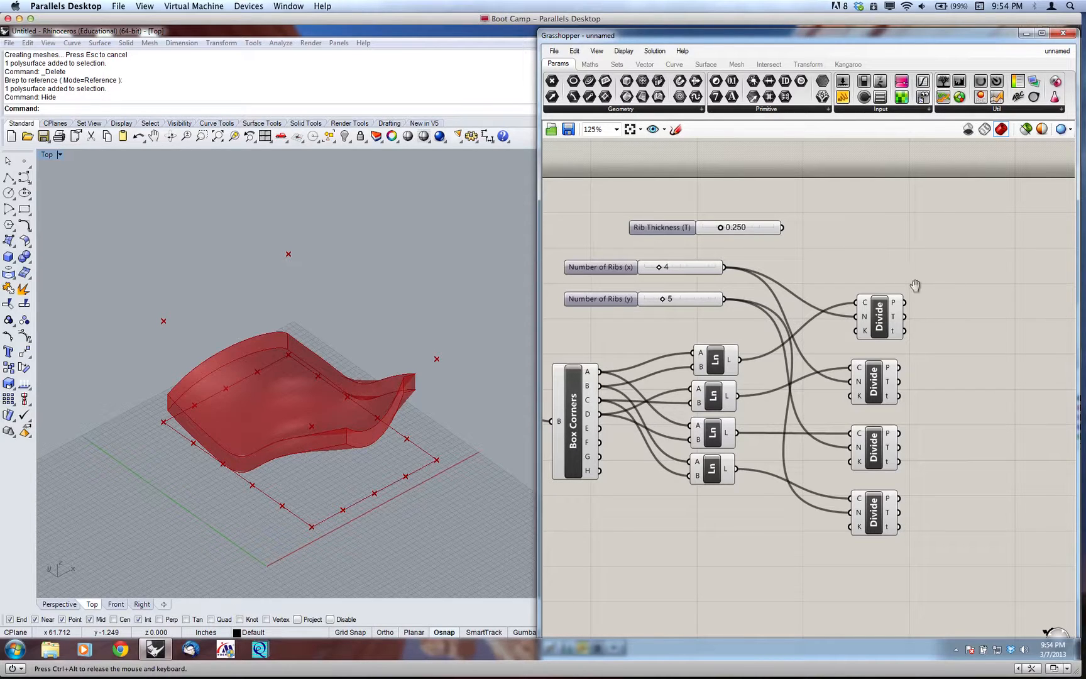
right_drag(913, 286, 839, 277)
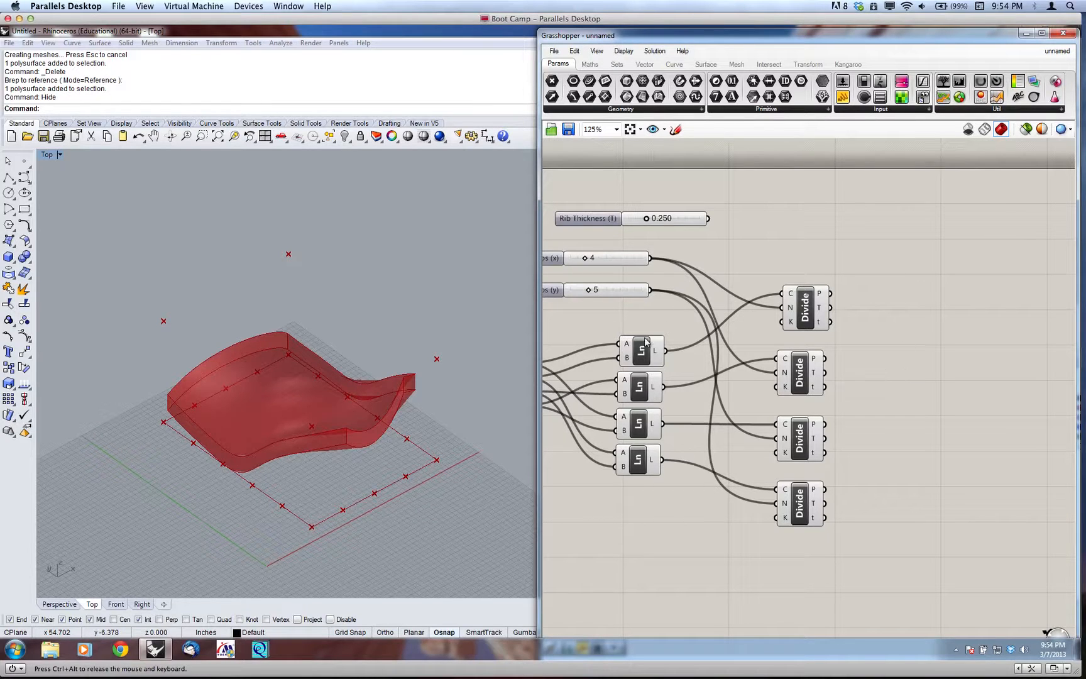
click(672, 64)
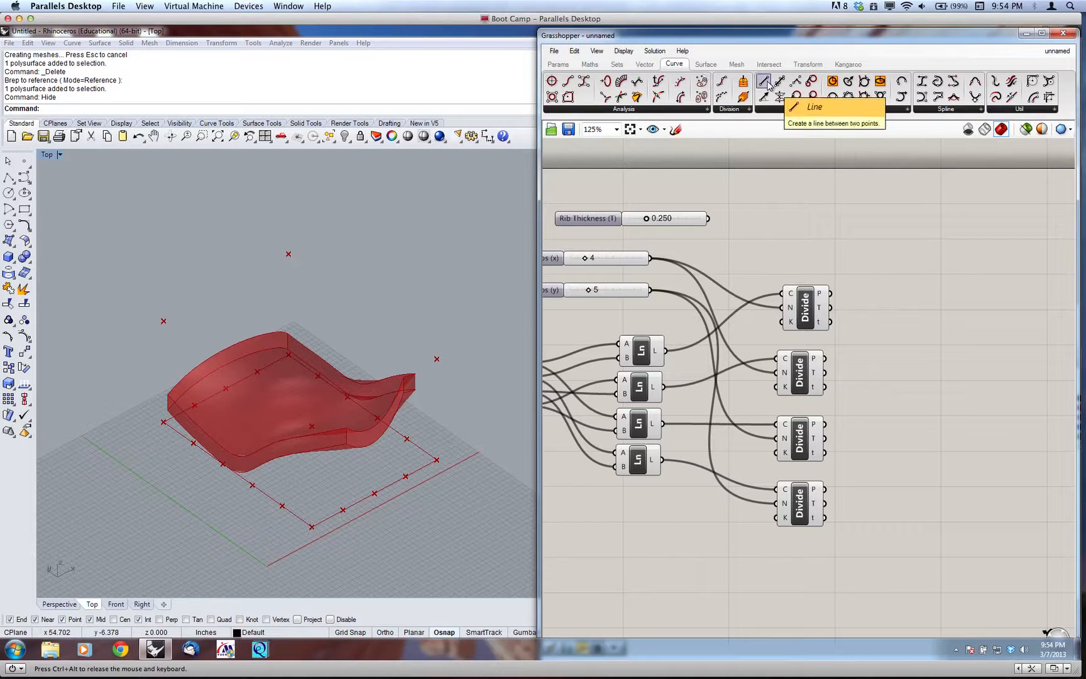
drag(768, 86, 929, 352)
drag(957, 325, 955, 322)
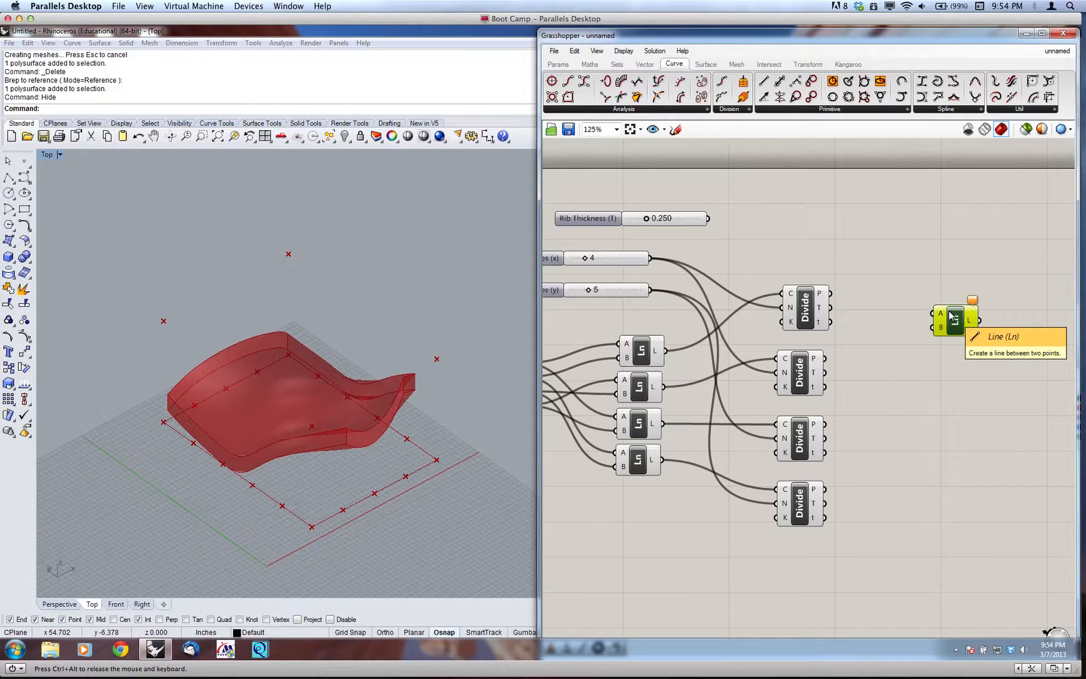
alt+drag(953, 320, 951, 467)
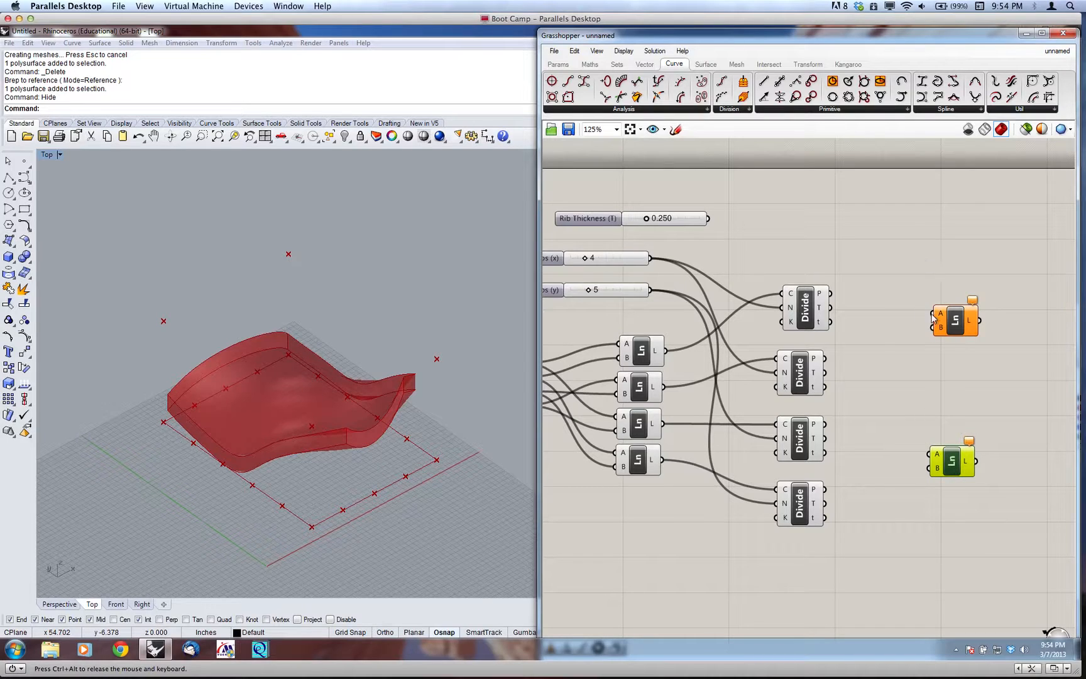
Step: Connect the P outputs of the upper two Divide Curve components to inputs A and B of the upper new Line, and check its lines
drag(933, 317, 830, 294)
drag(826, 359, 933, 327)
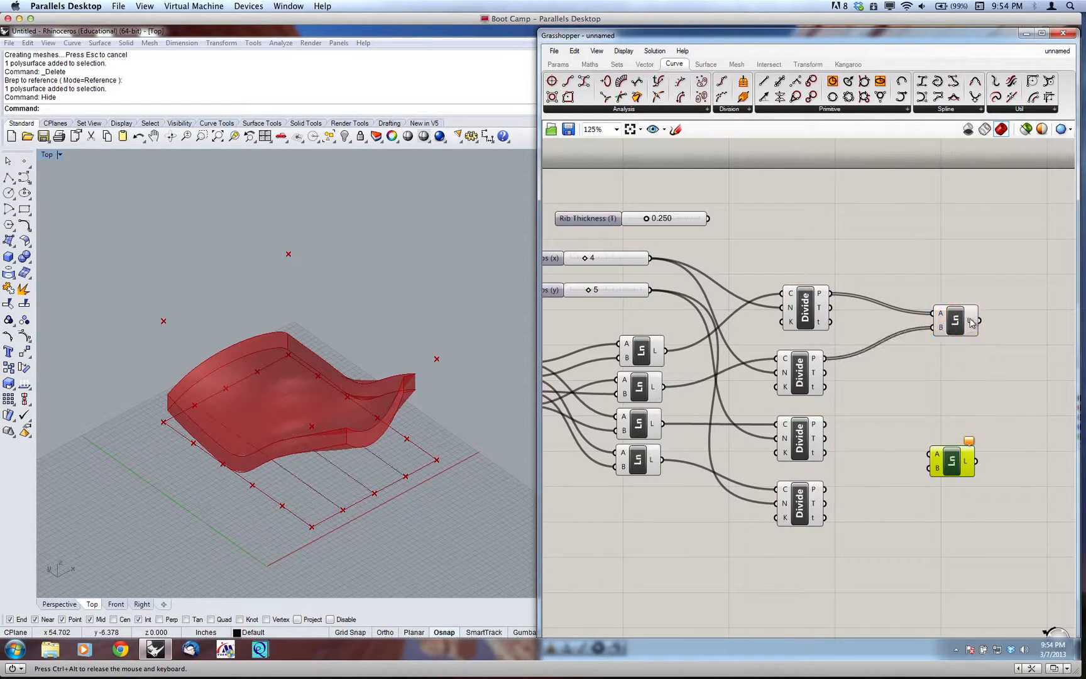
click(964, 325)
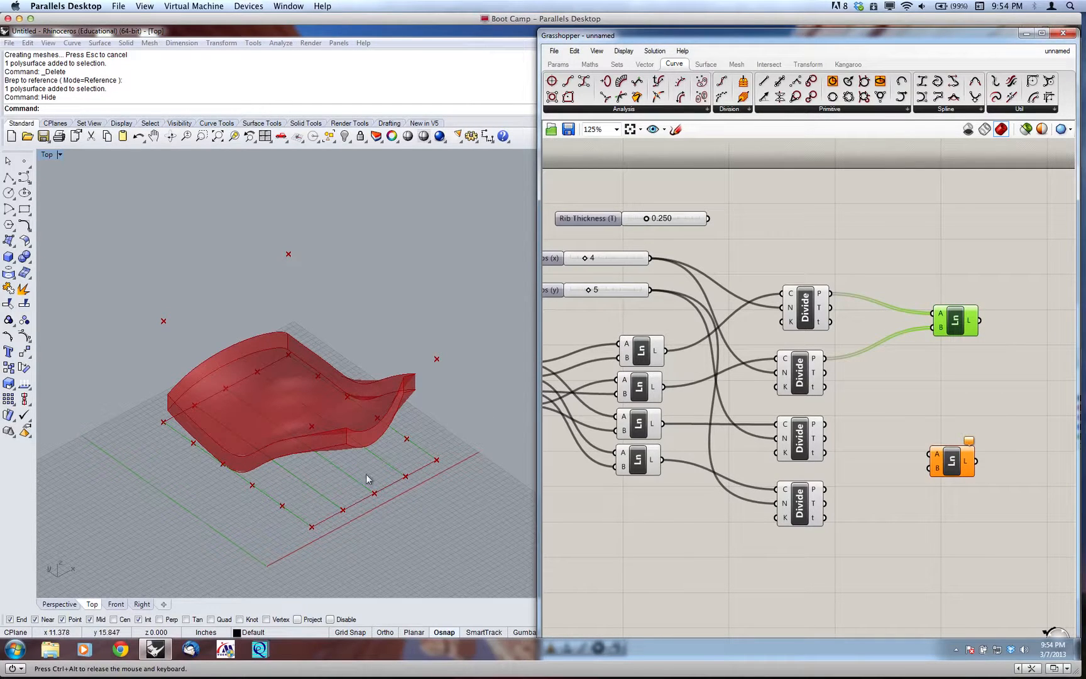
click(881, 396)
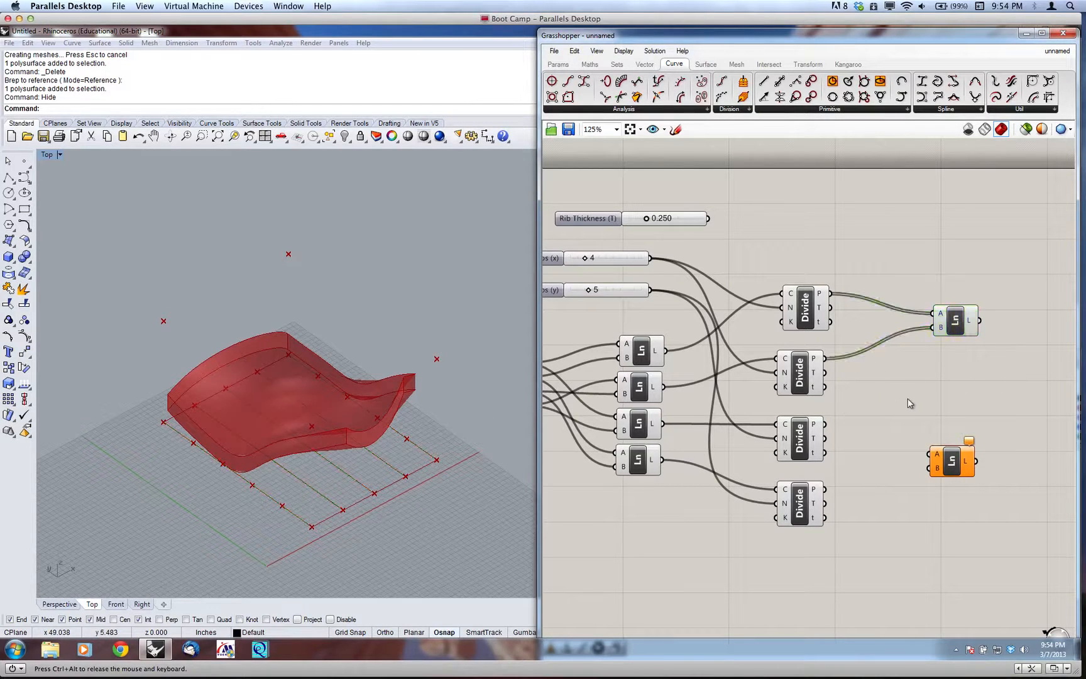
Step: Connect the P outputs of the lower two Divide Curve components to inputs A and B of the lower new Line
right_drag(905, 397, 859, 320)
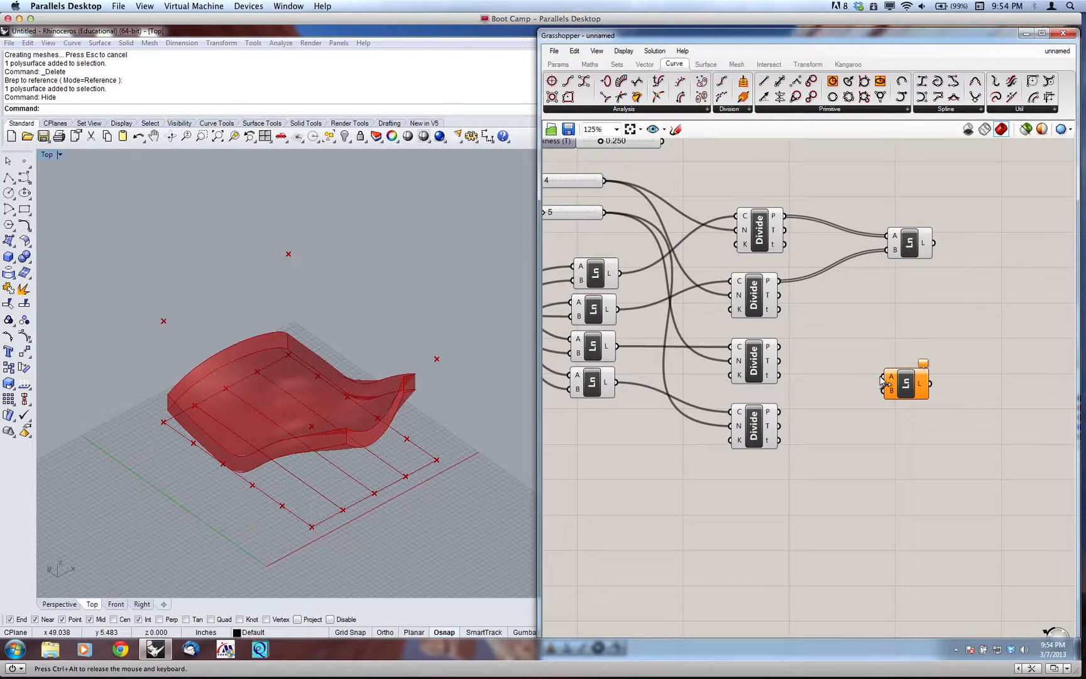
drag(883, 377, 779, 346)
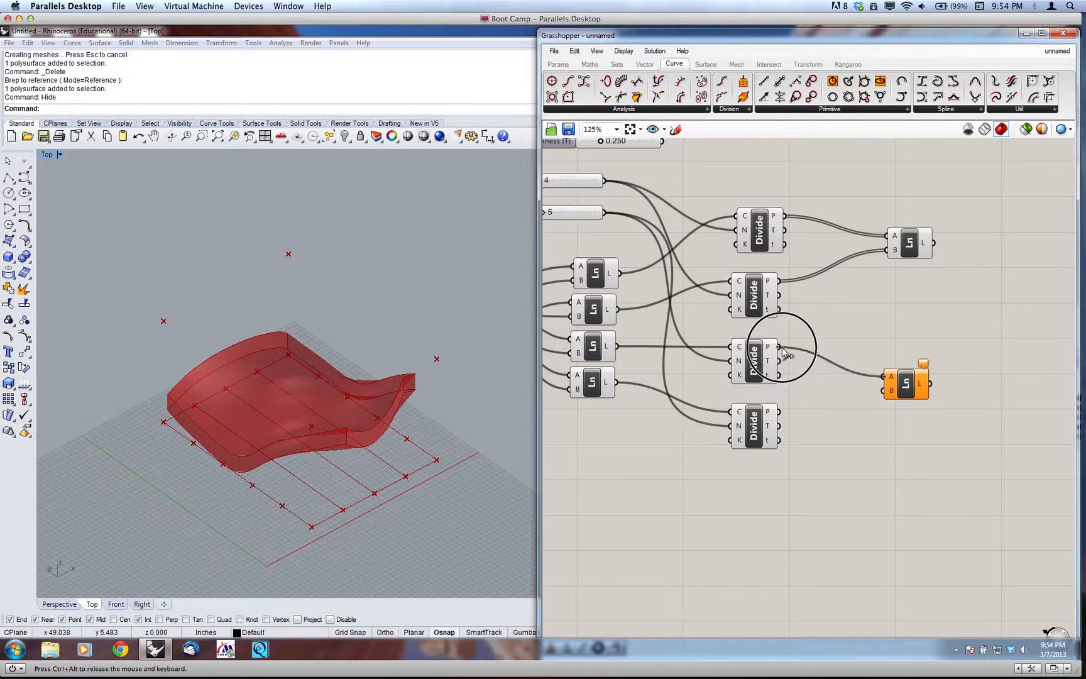
drag(777, 412, 883, 391)
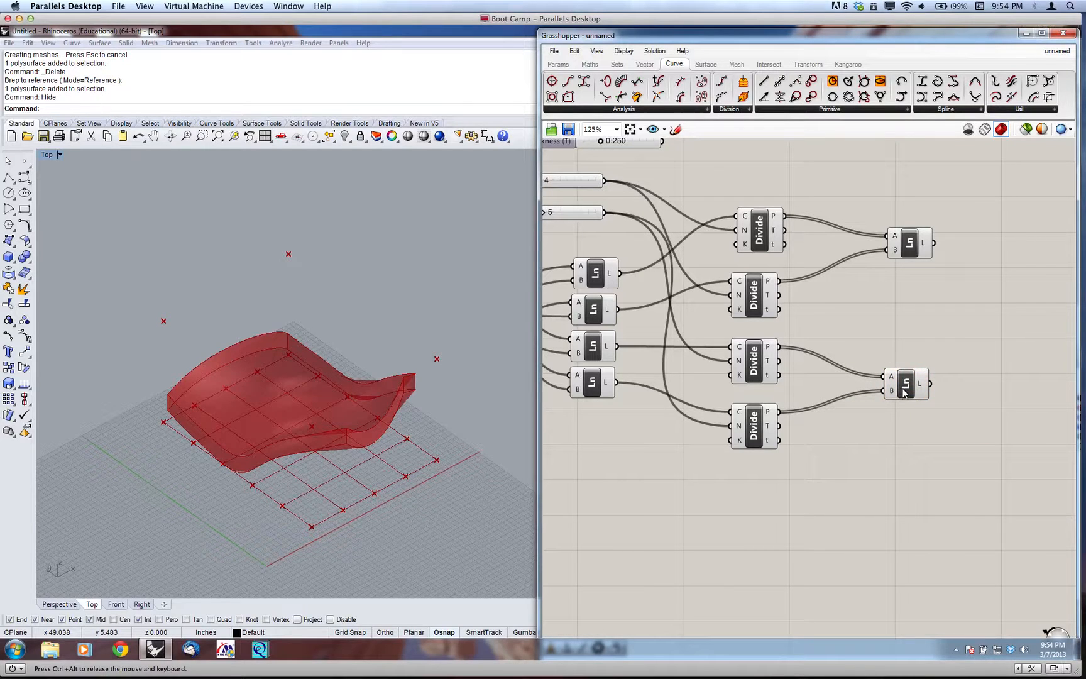
click(936, 438)
mouse_move(923, 402)
click(988, 304)
Step: Turn off the preview of the Box Corners component
right_drag(691, 435, 753, 418)
click(650, 346)
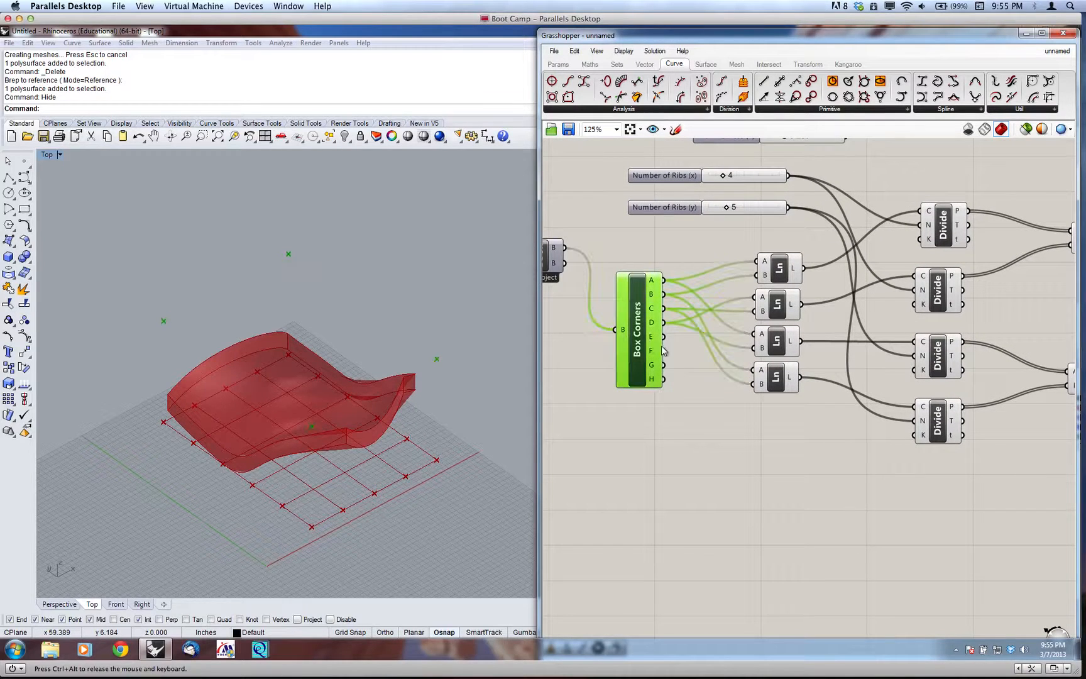
right_click(648, 344)
click(685, 365)
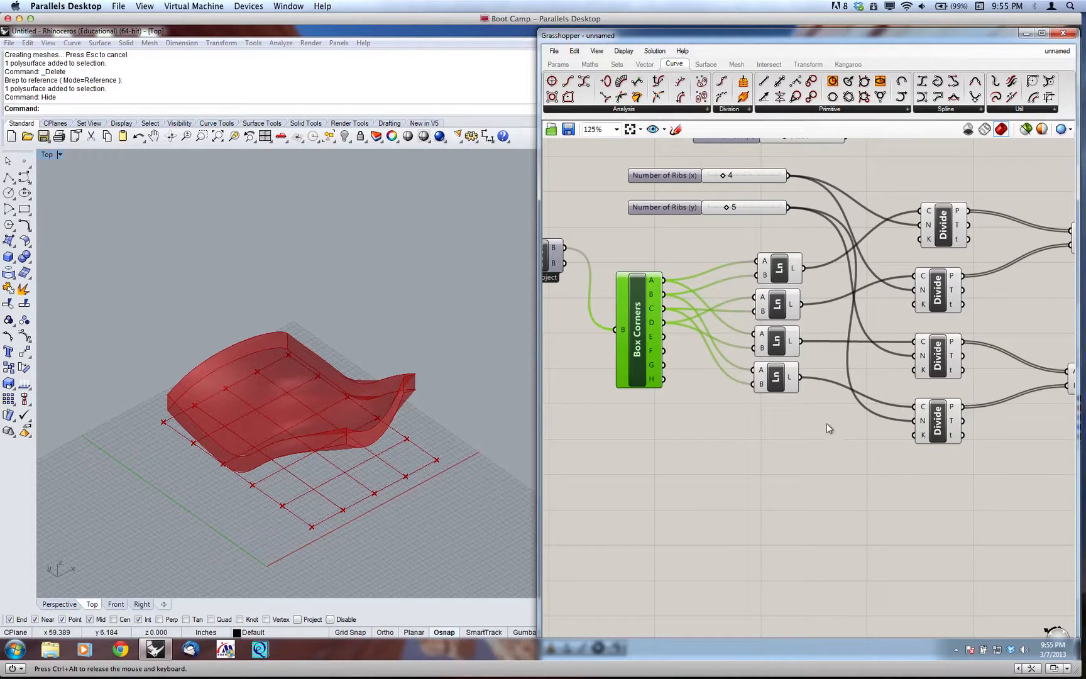
Step: Disable the preview of the four base Line components and all four Divide Curve components
drag(983, 501, 784, 230)
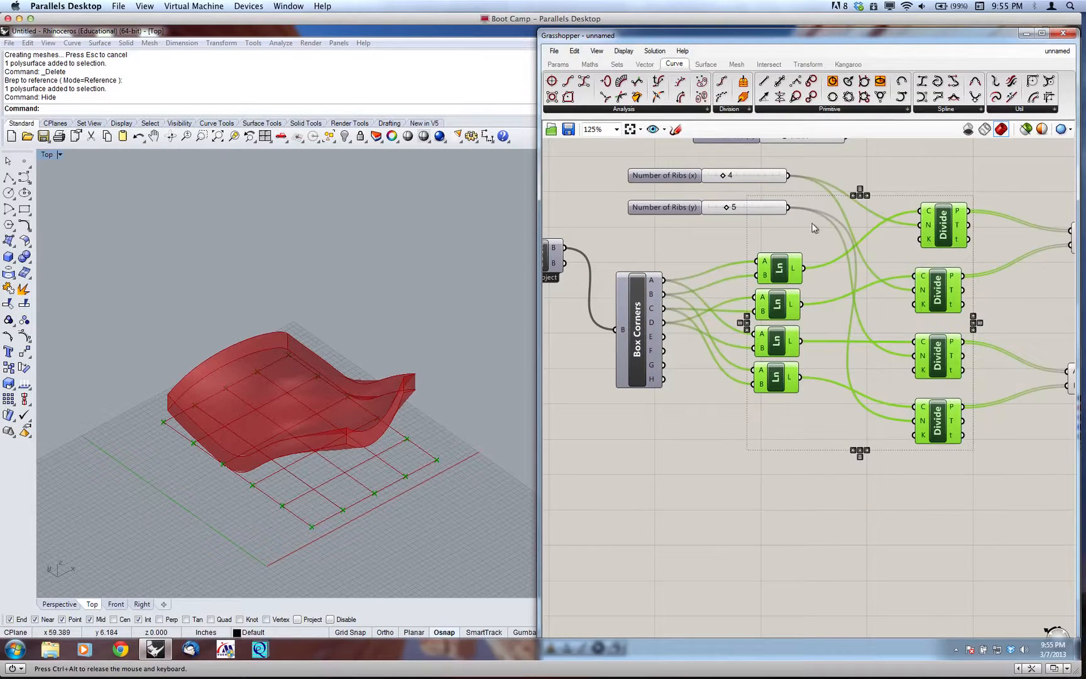
key(space)
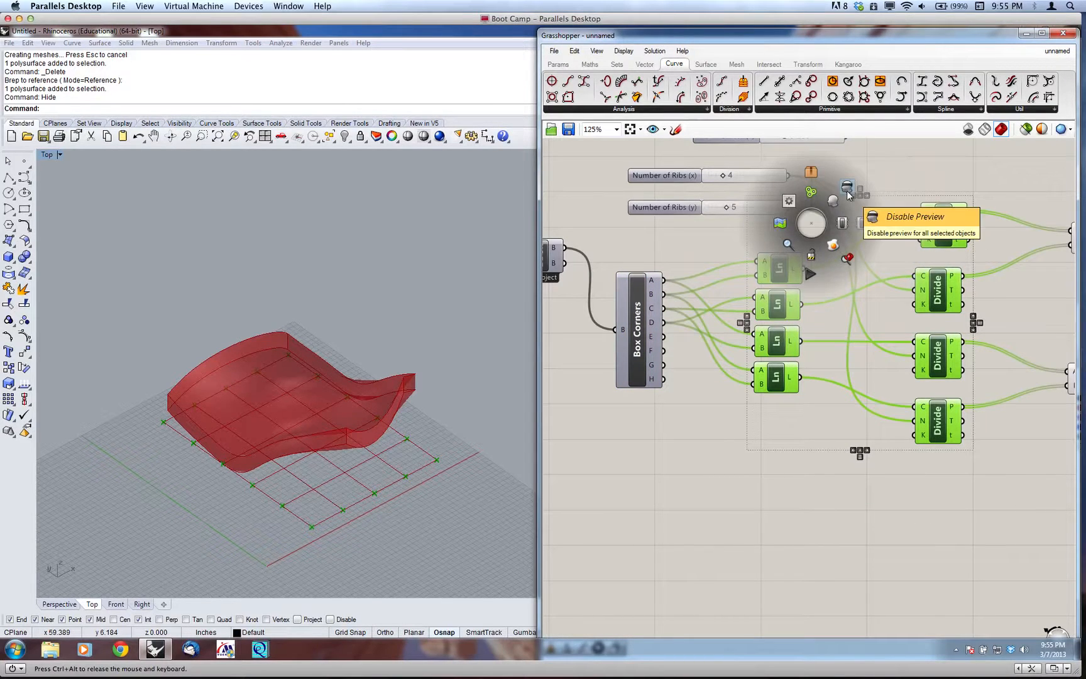
click(848, 195)
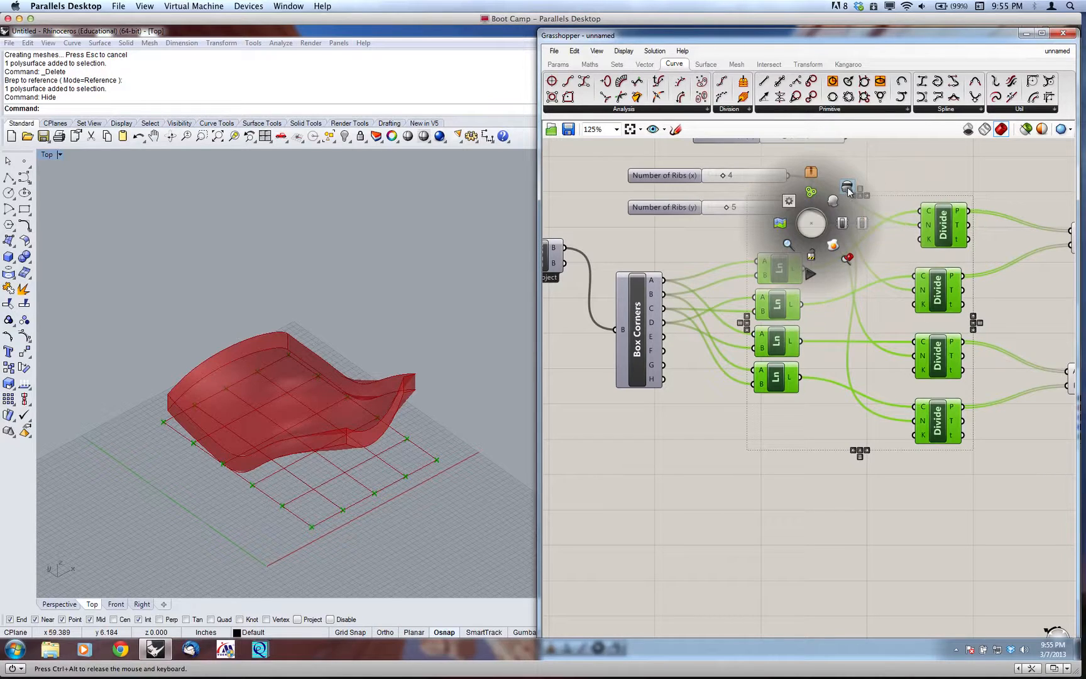
click(972, 485)
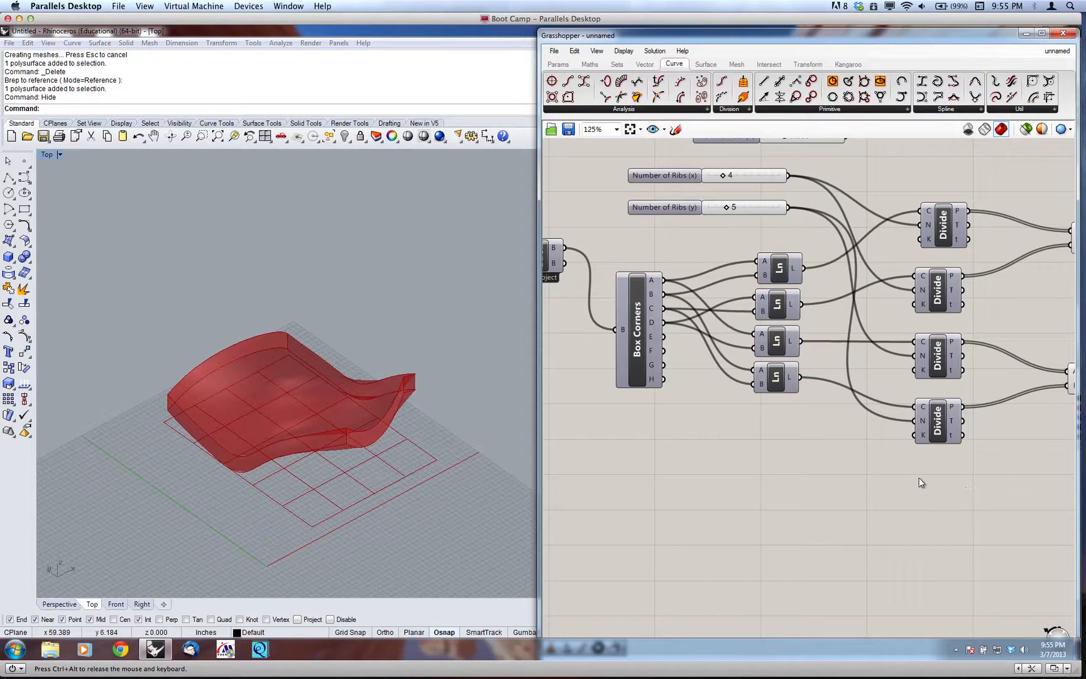
Step: Select the two new Line components to examine their grid lines in the viewport, and clear the selection
right_drag(921, 482, 732, 452)
right_drag(934, 372, 865, 451)
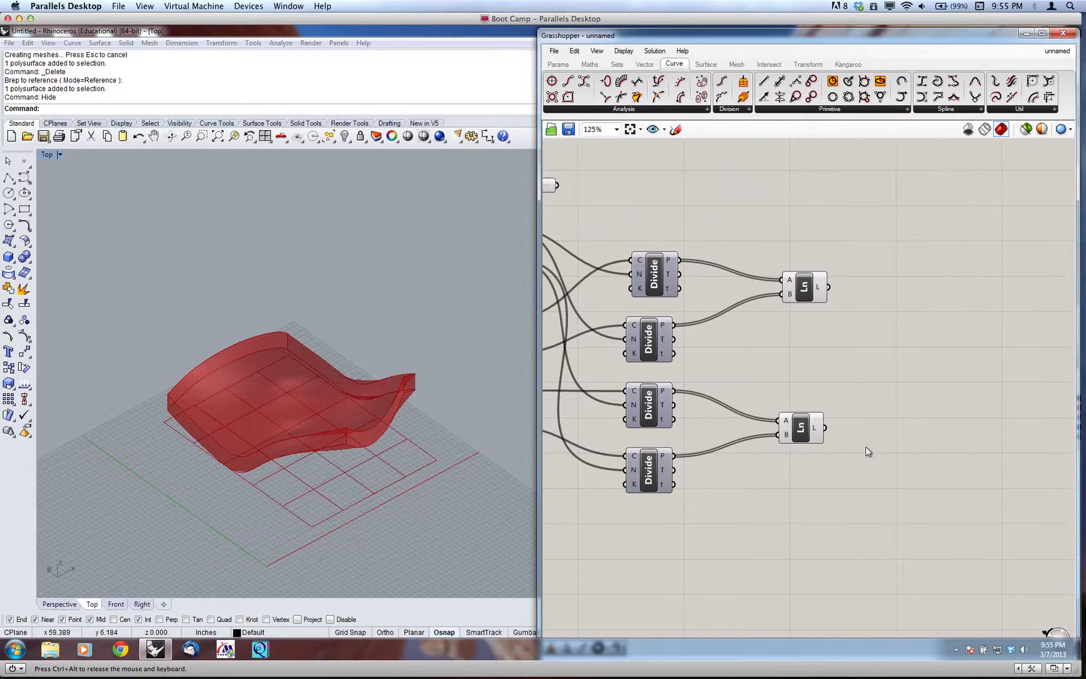
drag(758, 219, 841, 456)
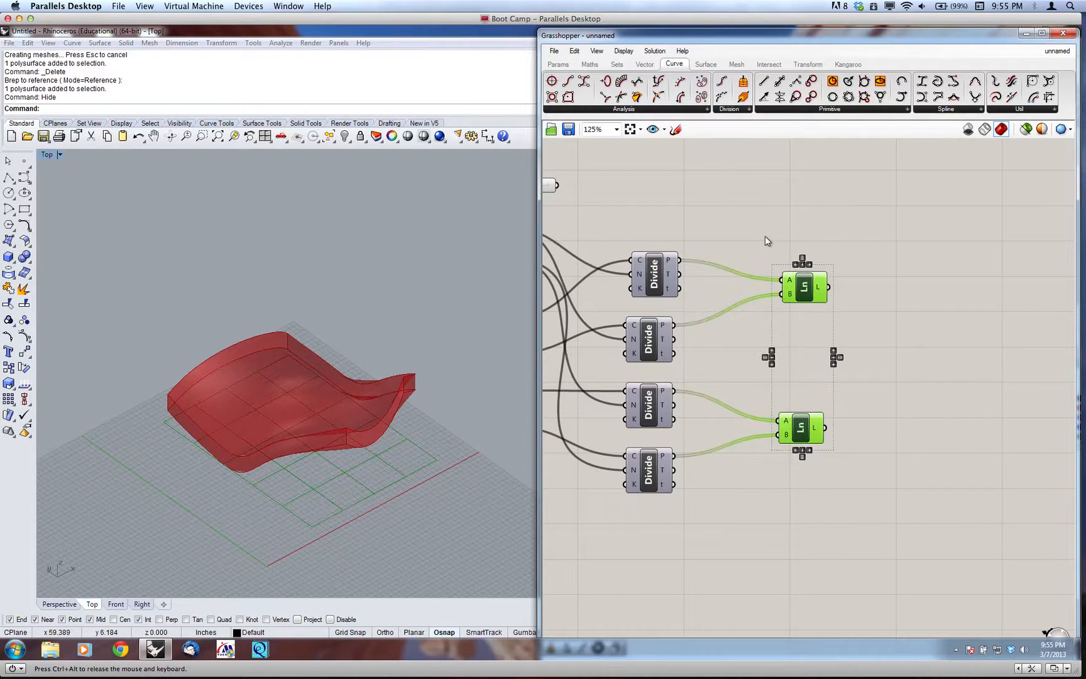
click(886, 225)
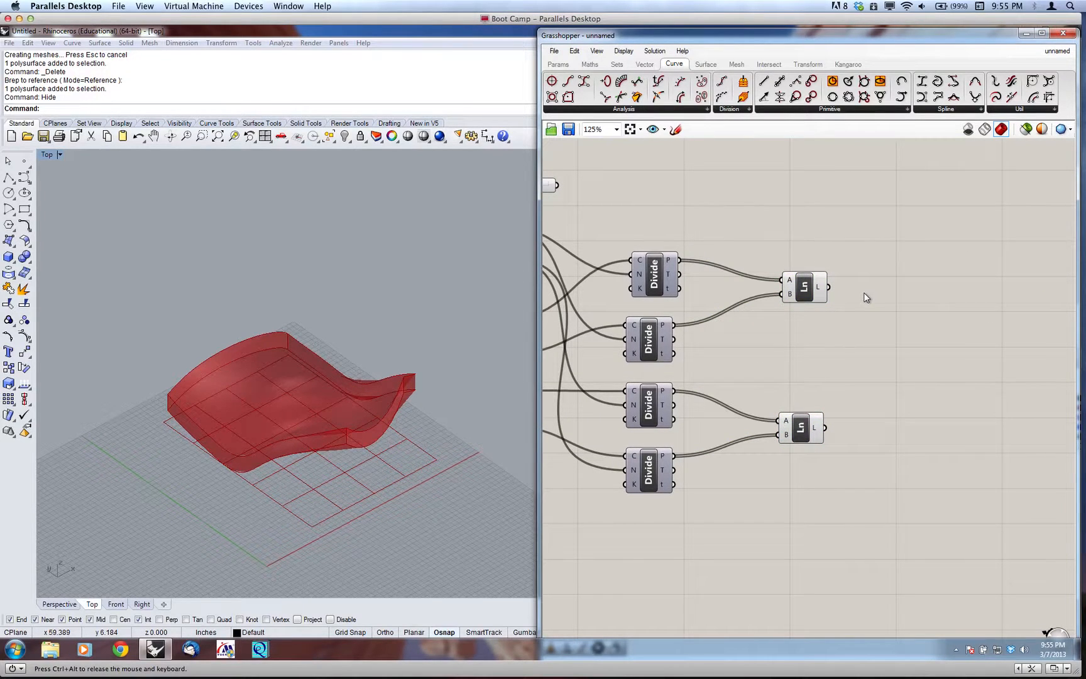